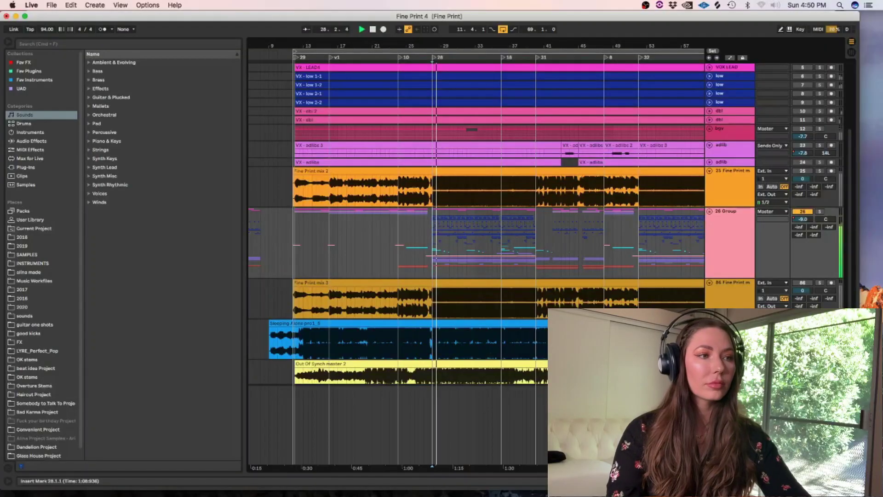
# Play the Fine Print 4 arrangement in Arrangement View from bar 28
pyautogui.moveTo(524, 480)
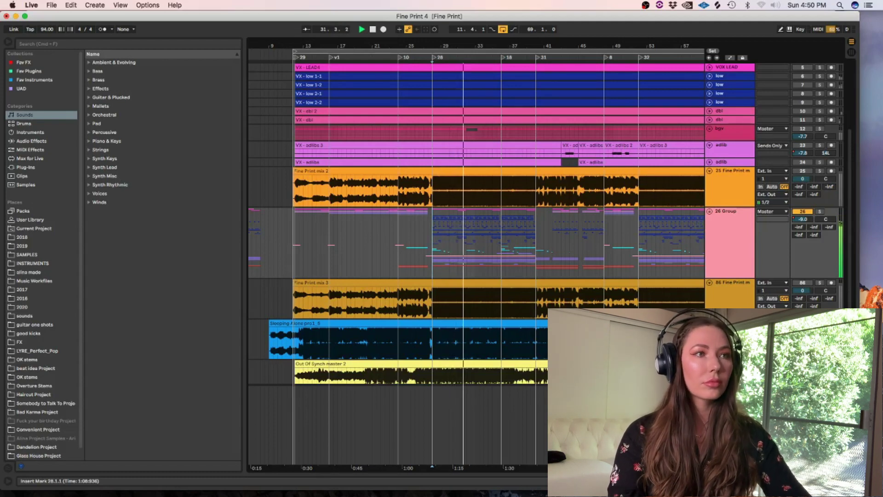
# Stop playback, zoom in at bar 28, and unfold the 26 Group to show its drum and synth tracks
pyautogui.press('space')
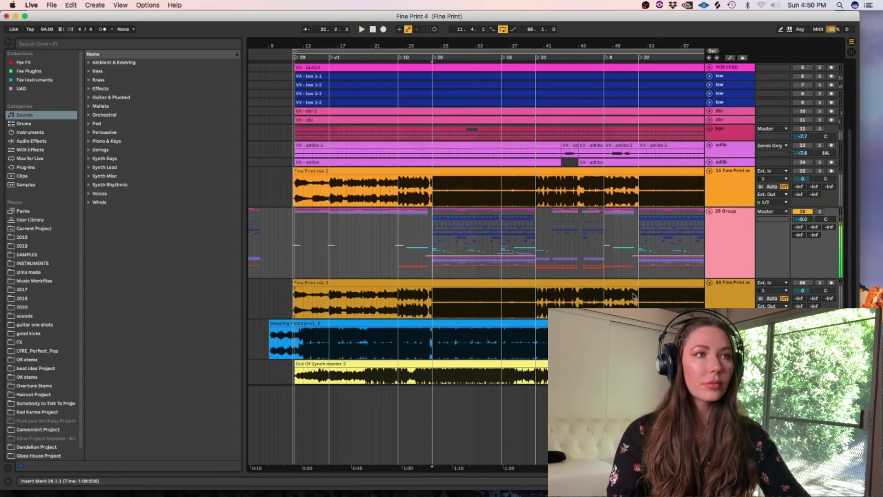
pyautogui.click(432, 227)
pyautogui.press('+')
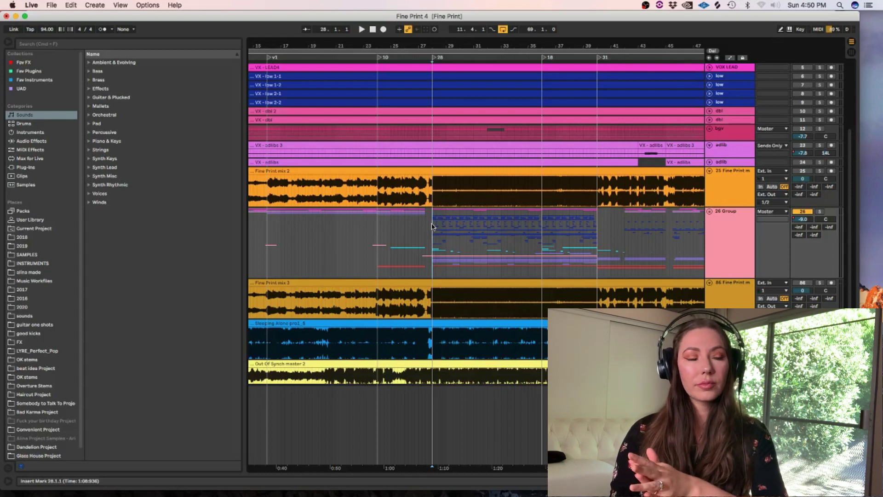
pyautogui.press('Right')
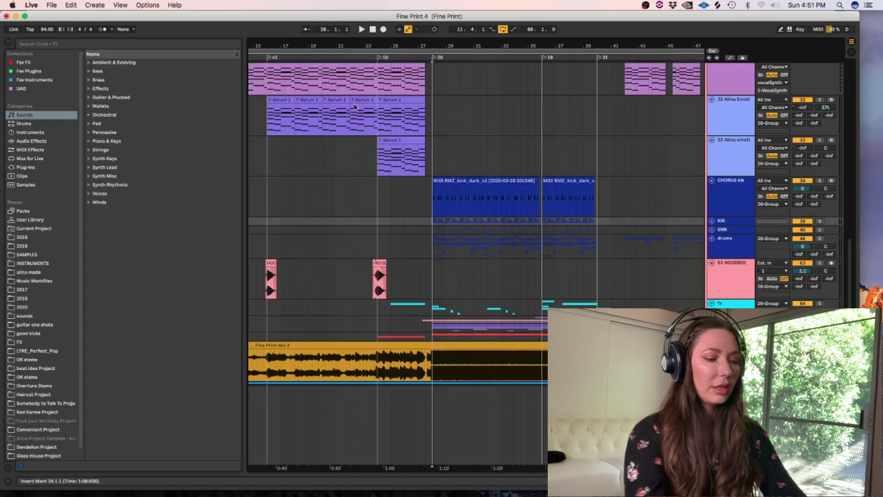
pyautogui.scroll(-5, 381, 110)
# Play the song briefly from near bar 100 in the CHORUS kik lane, then stop
pyautogui.click(582, 177)
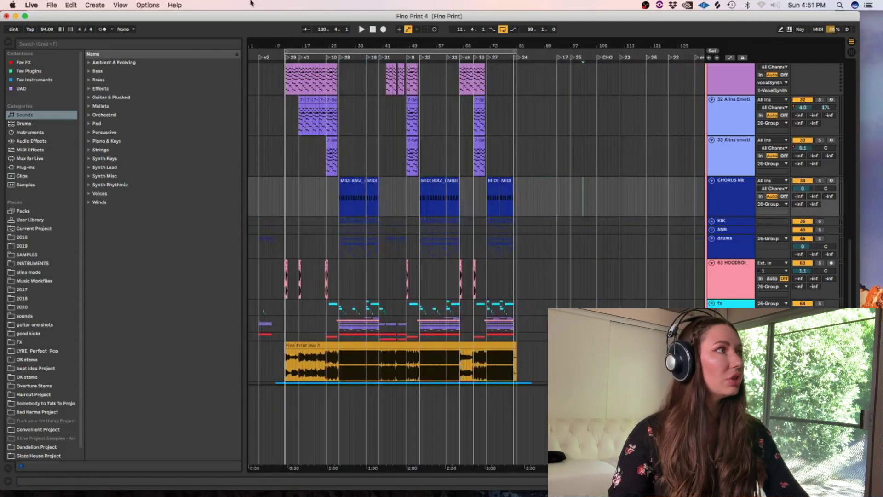
pyautogui.press('space')
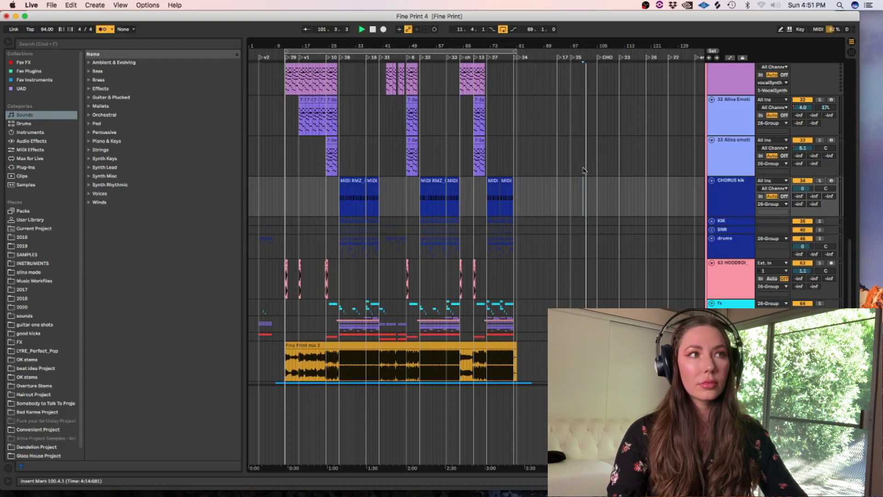
pyautogui.press('space')
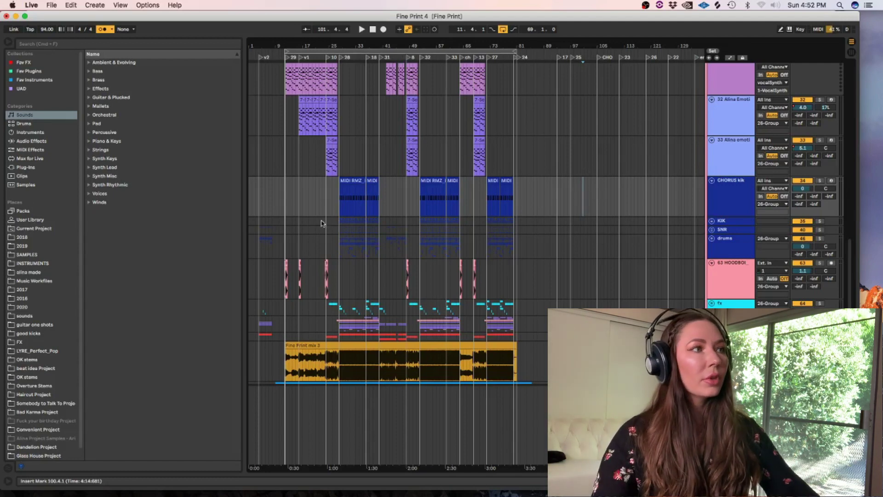
# Zoom in around bar 27, select the CHORUS kik track, and play the chorus from bar 28
pyautogui.click(336, 229)
pyautogui.press('+')
pyautogui.press('+')
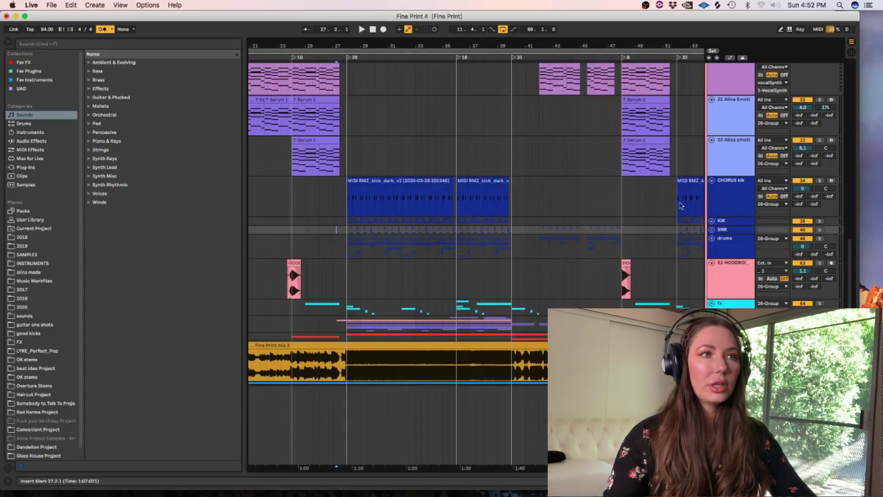
pyautogui.click(738, 200)
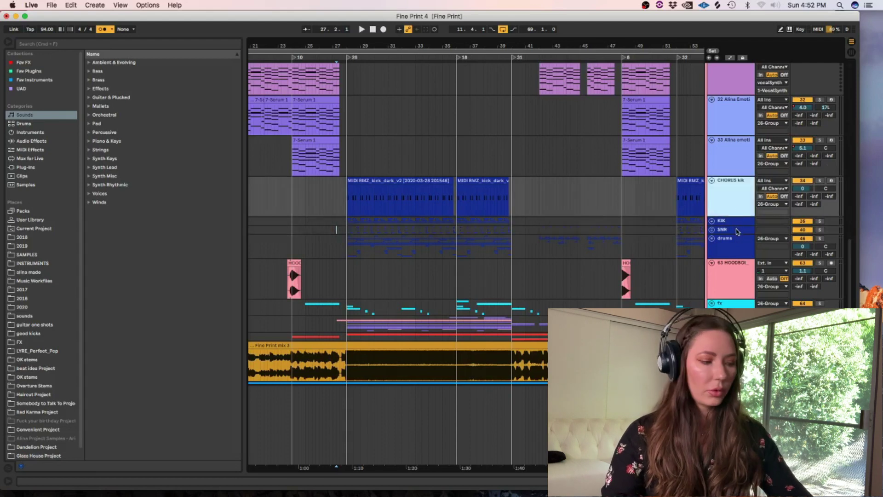
pyautogui.click(351, 156)
pyautogui.press('space')
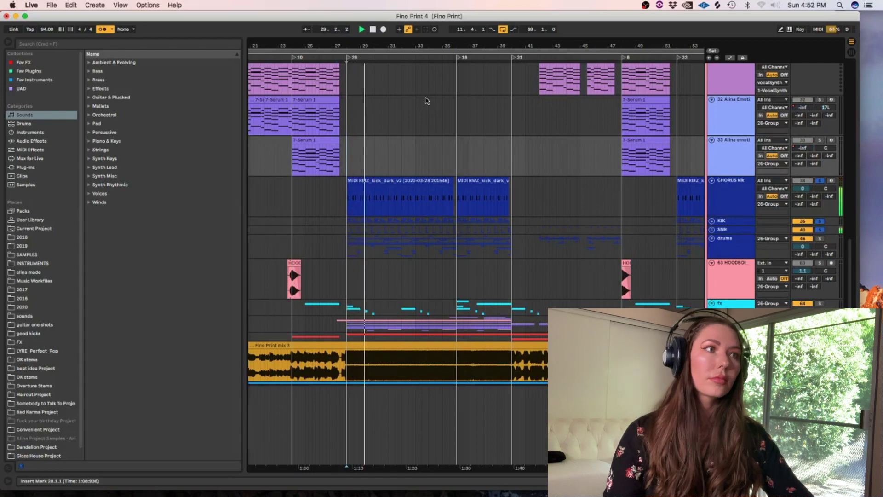
pyautogui.press('space')
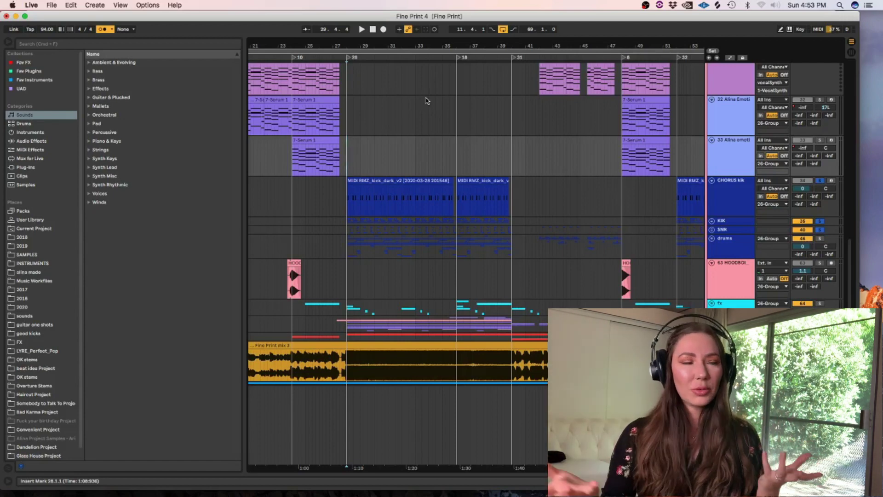
# Zoom to the first chorus kick clip and show the CHORUS kik track's devices
pyautogui.click(363, 186)
pyautogui.press('z')
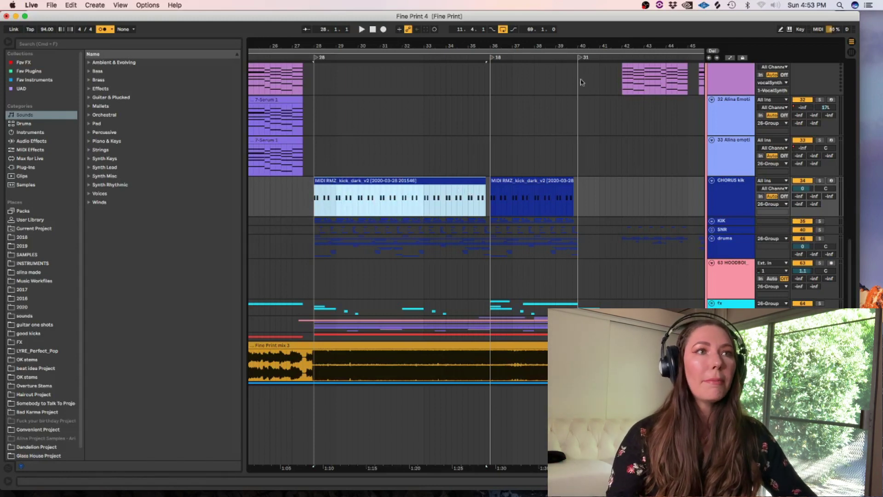
pyautogui.doubleClick(726, 201)
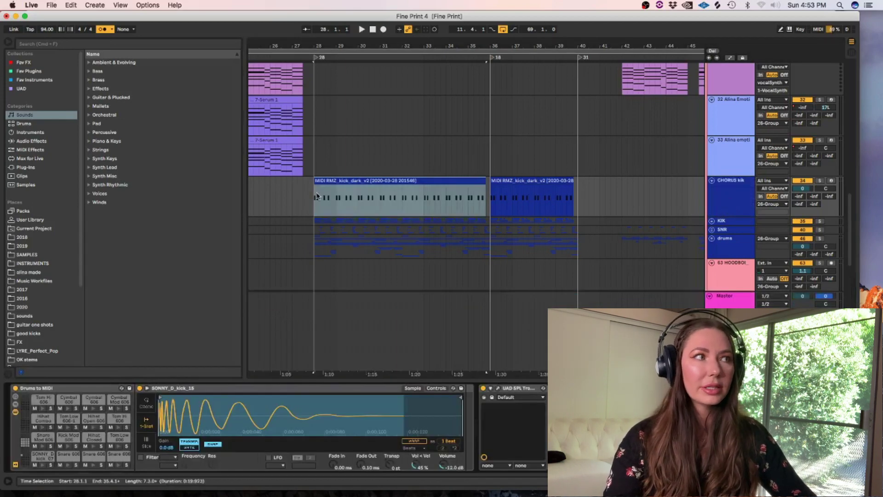
# Solo the CHORUS kik track and play it from the kick clip's start
pyautogui.click(316, 194)
pyautogui.click(312, 193)
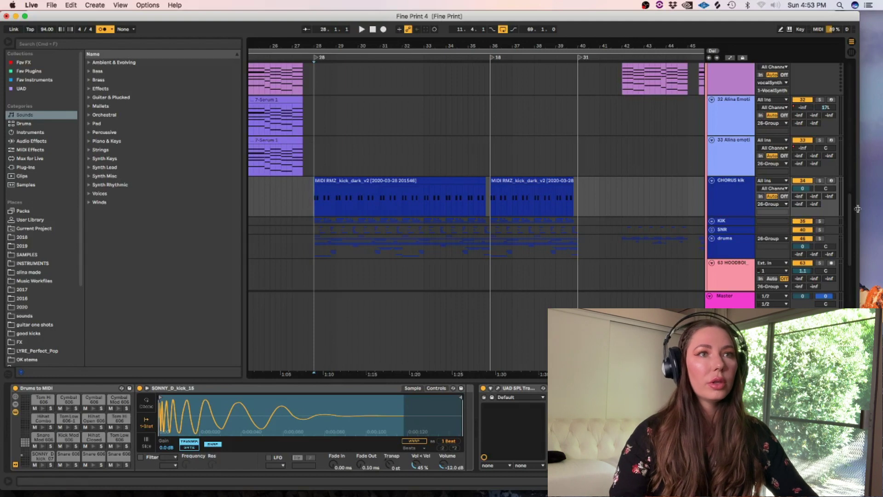
pyautogui.click(823, 181)
pyautogui.press('space')
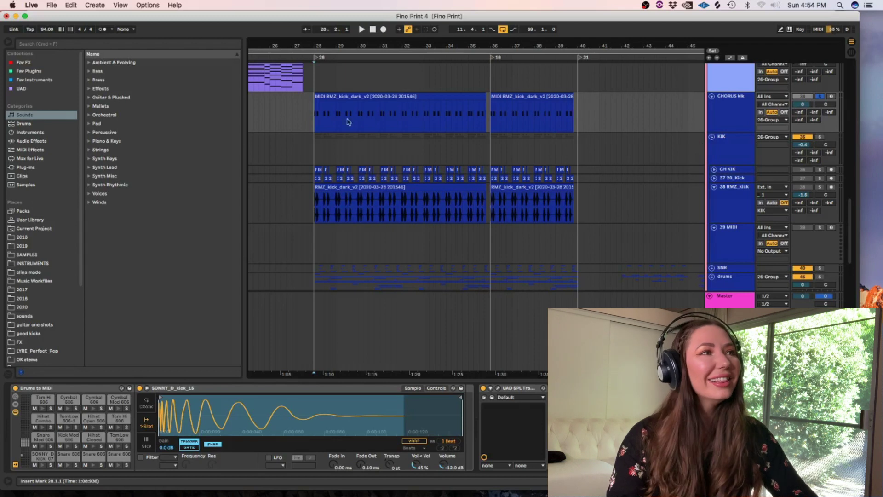
# Try MM_kick_got_low.wav from good kicks as the kick sample, undo it, and move down to the snares
pyautogui.click(325, 125)
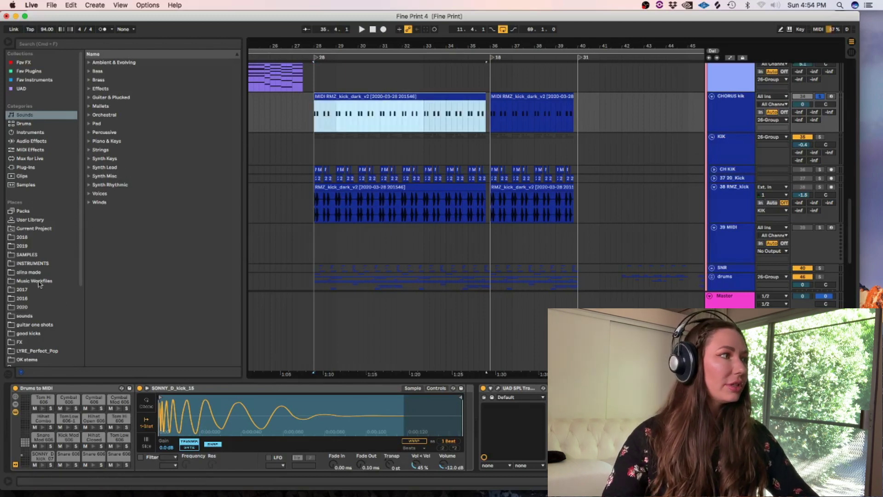
pyautogui.click(32, 333)
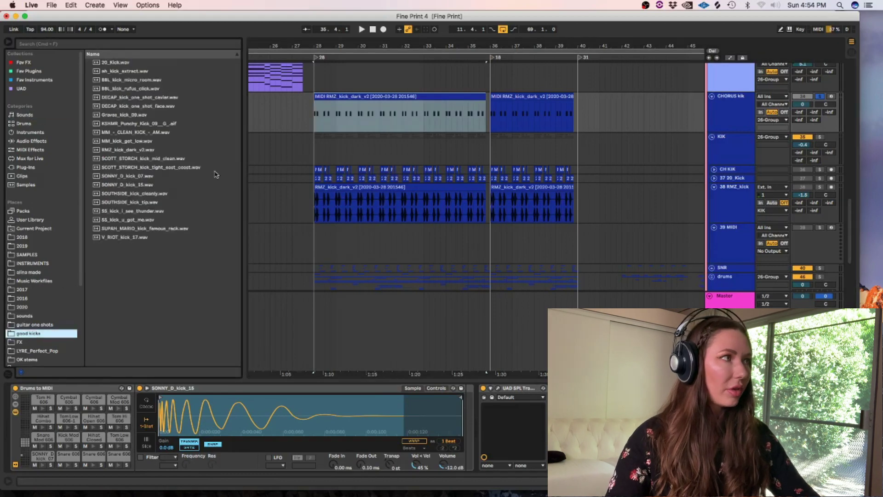
pyautogui.click(134, 141)
pyautogui.moveTo(236, 407); pyautogui.dragTo(236, 408)
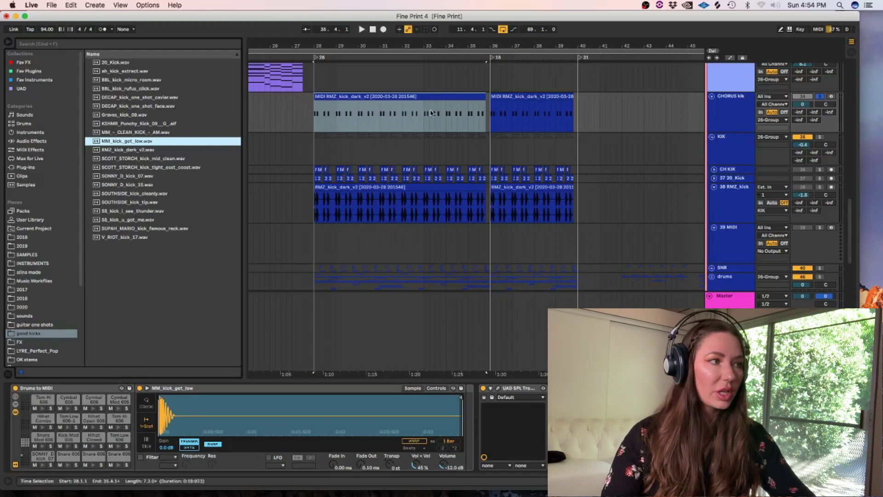
pyautogui.hotkey('ctrl', 'z')
pyautogui.scroll(-5, 340, 108)
# Play the SNR snare tracks from bar 28, then zoom in around bar 28
pyautogui.click(312, 115)
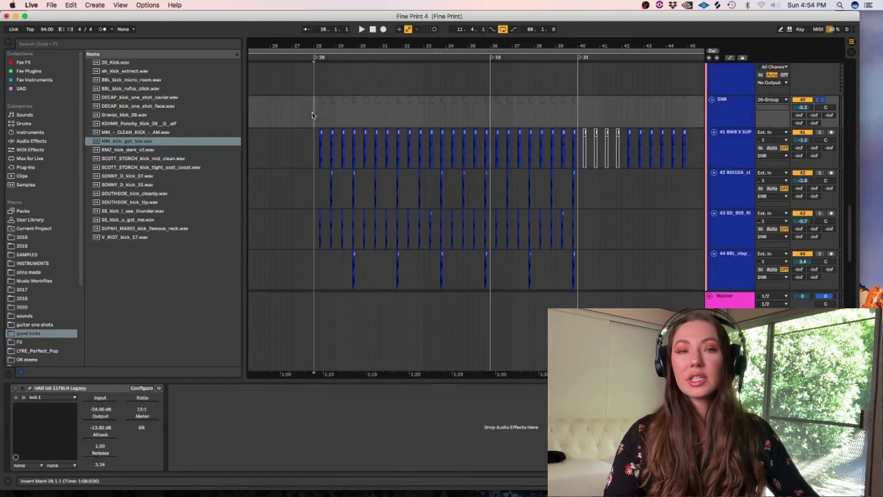
pyautogui.press('space')
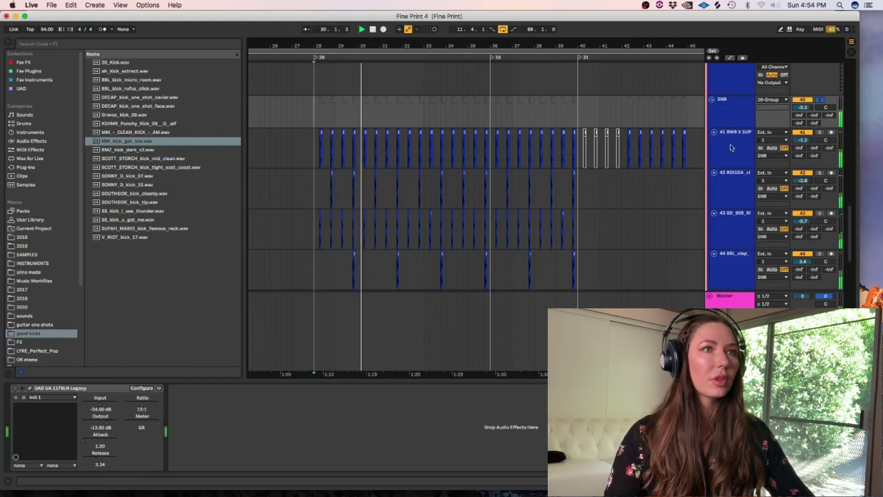
pyautogui.press('space')
pyautogui.press('+')
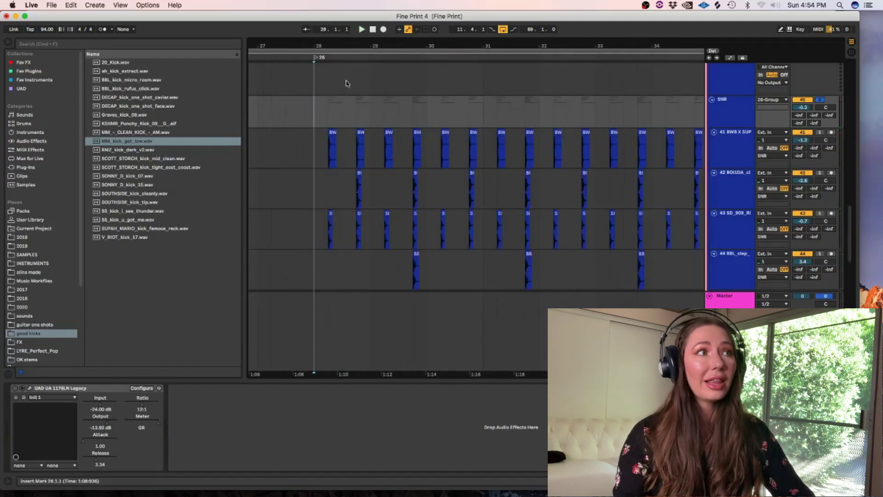
pyautogui.moveTo(851, 219); pyautogui.dragTo(852, 233)
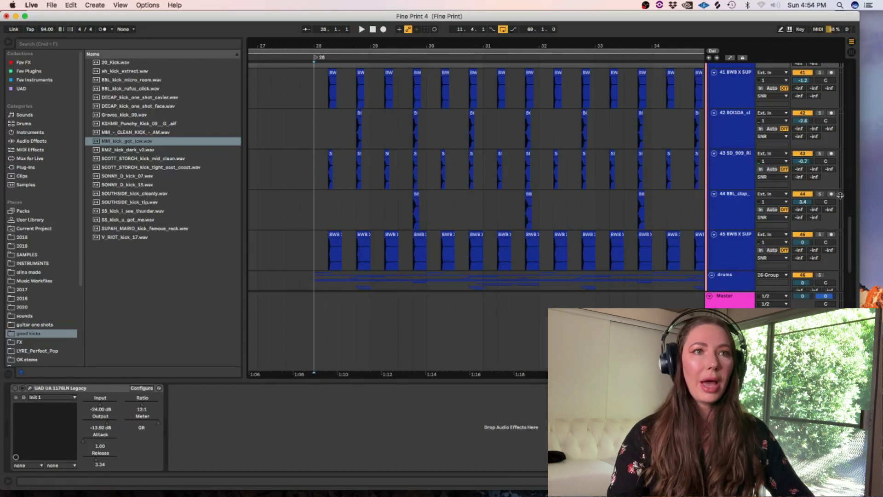
pyautogui.scroll(3, 839, 195)
# Solo track 42, audition it, then turn its solo off
pyautogui.click(357, 184)
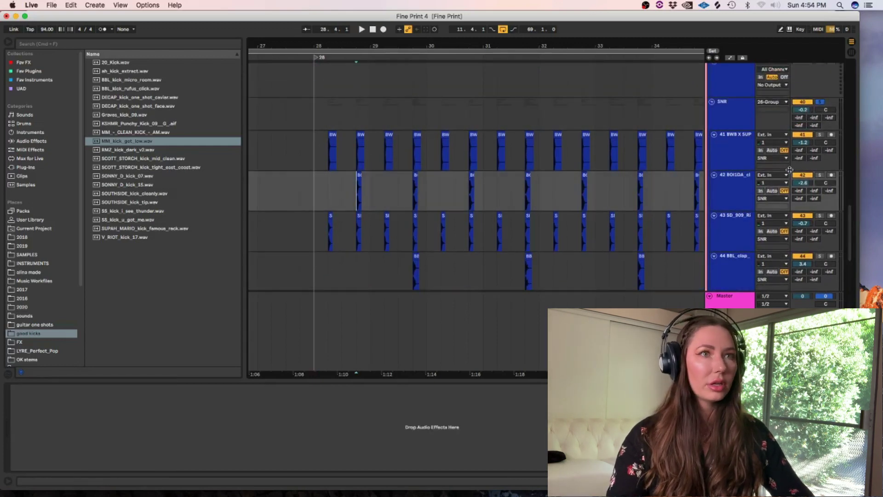
pyautogui.click(820, 175)
pyautogui.click(821, 103)
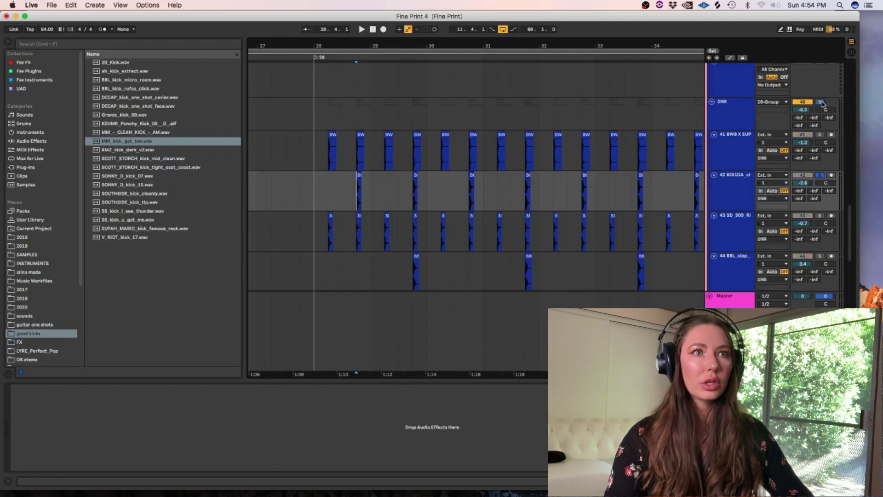
pyautogui.press('space')
pyautogui.press('space')
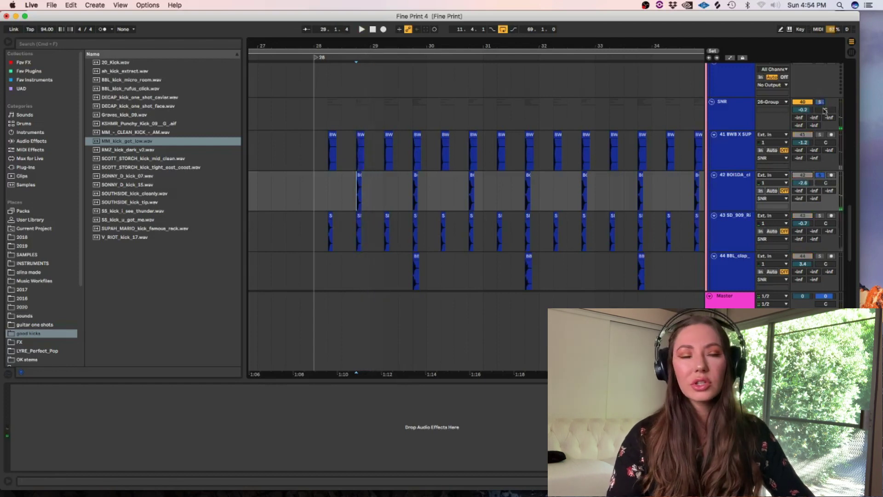
pyautogui.click(820, 175)
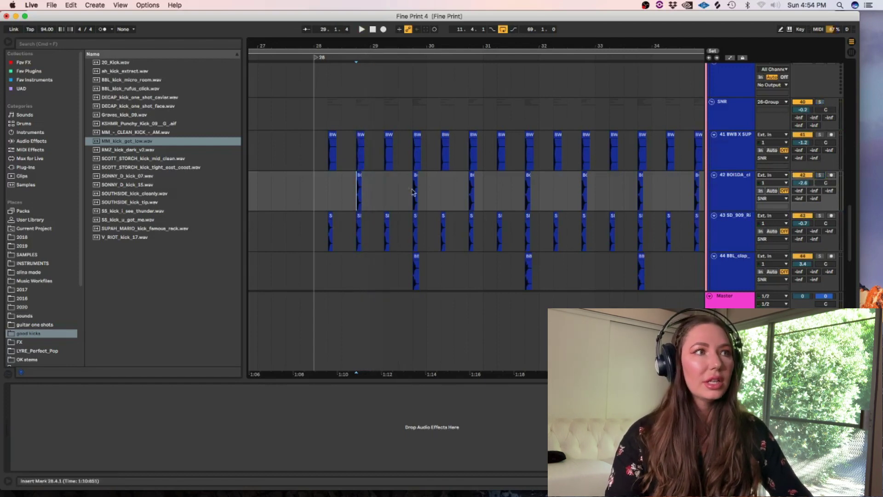
pyautogui.scroll(-3, 750, 151)
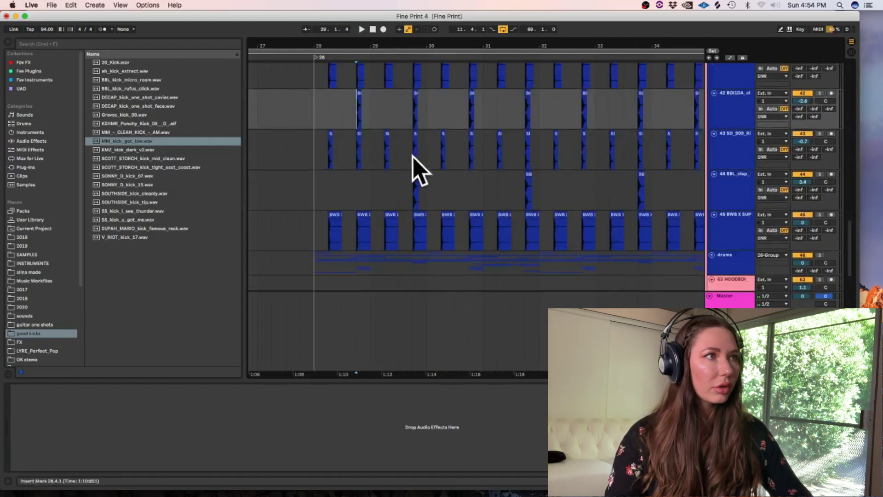
# Solo the clap track 44, play its clap clip briefly, then unsolo it
pyautogui.click(416, 184)
pyautogui.click(820, 175)
pyautogui.press('space')
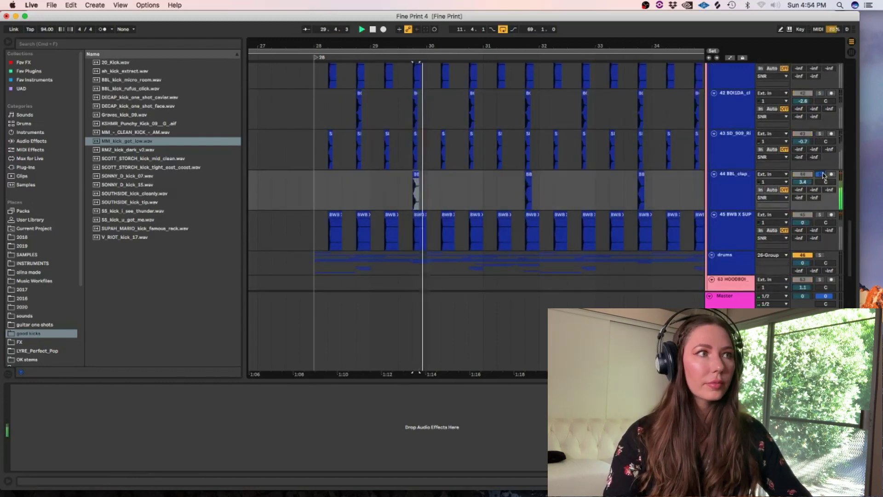
pyautogui.press('space')
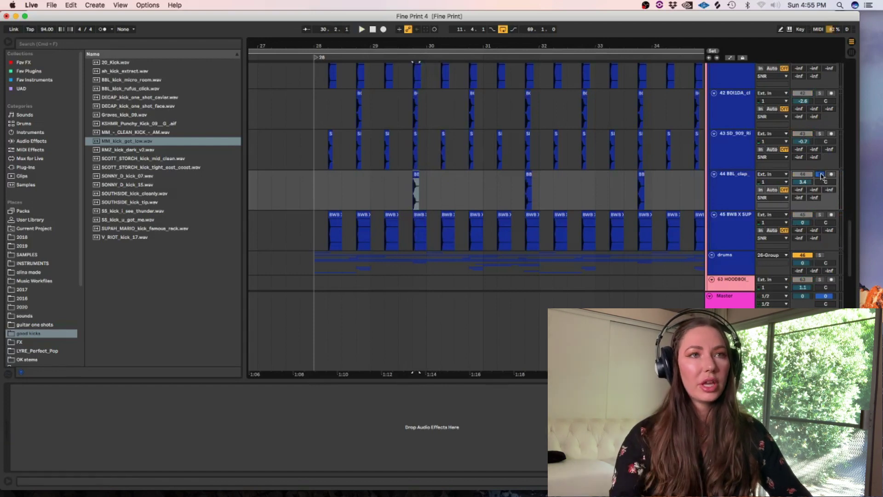
pyautogui.click(820, 175)
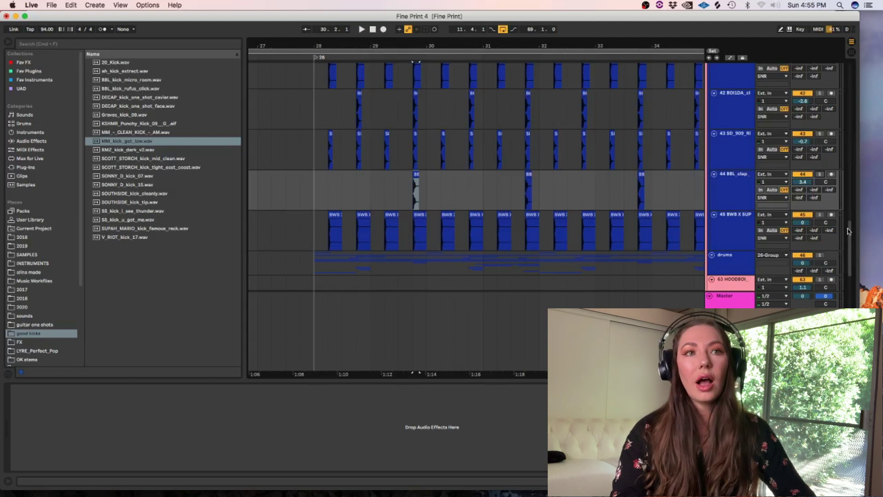
pyautogui.scroll(5, 849, 231)
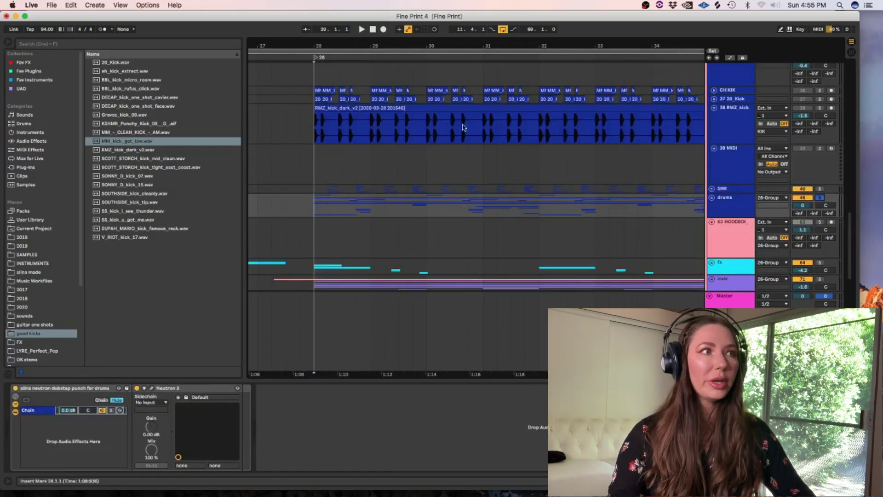
# Play the soloed drums group from bar 28, then unsolo it and unfold its drum tracks
pyautogui.press('-')
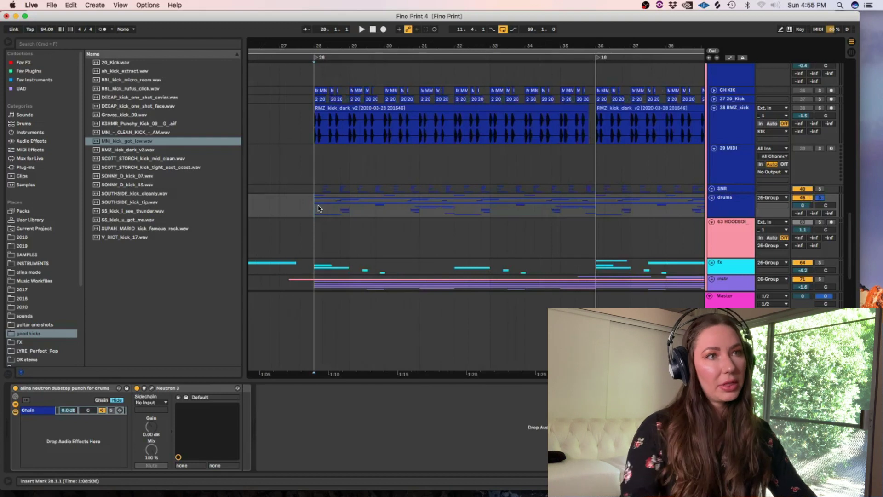
pyautogui.press('space')
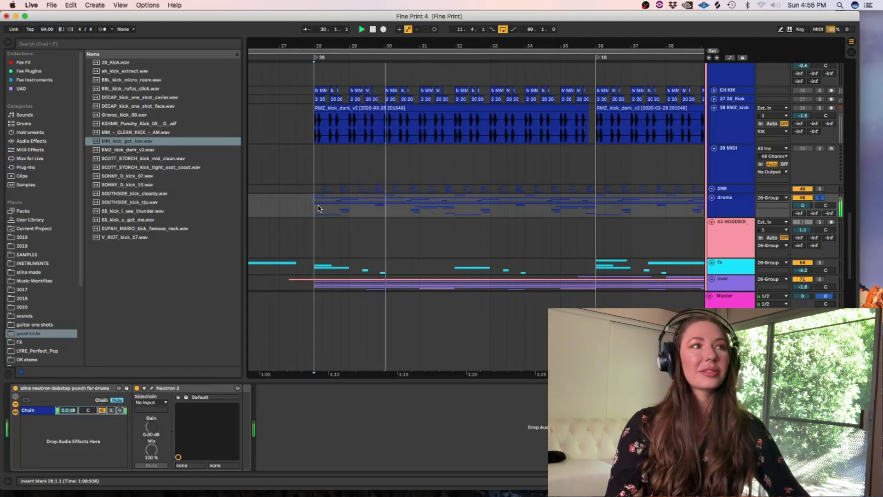
pyautogui.press('space')
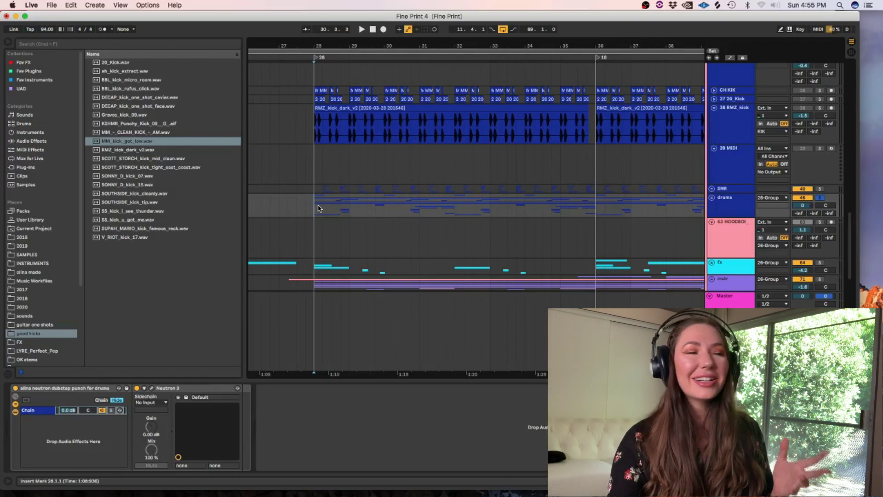
pyautogui.click(817, 198)
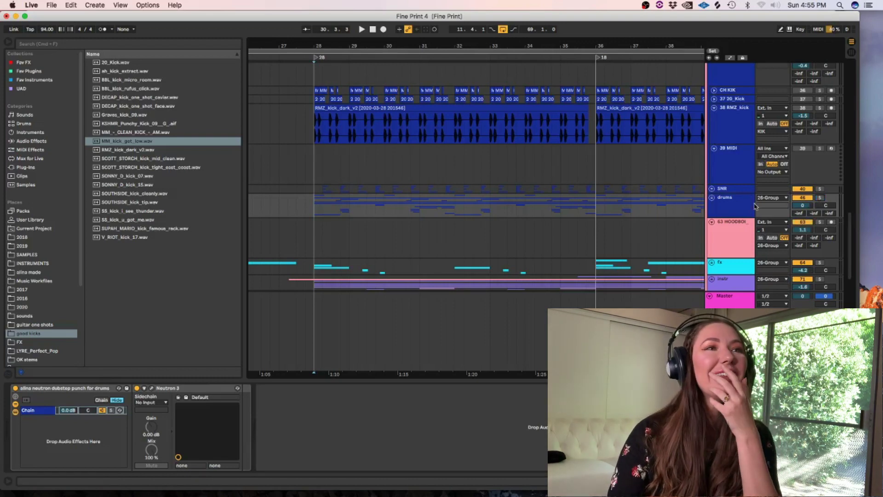
pyautogui.click(713, 198)
pyautogui.moveTo(850, 171); pyautogui.dragTo(854, 206)
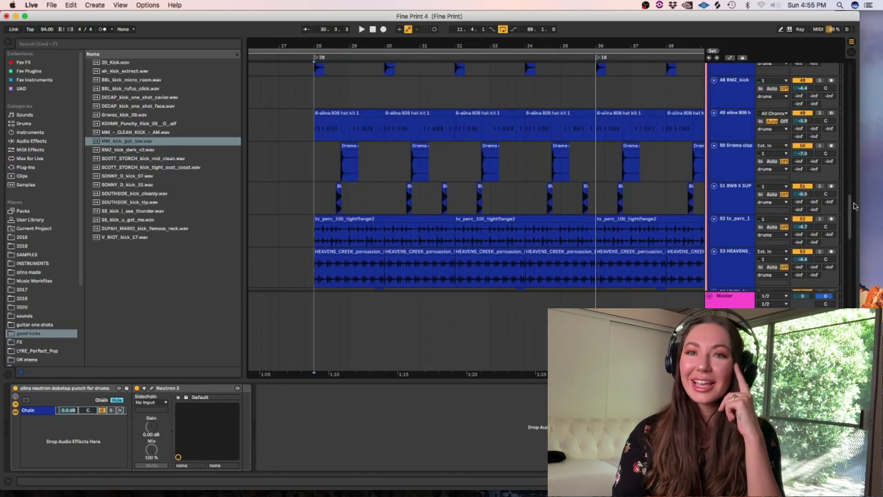
# Audition track 47 from bar 28, zooming in on the kick hits and back out
pyautogui.moveTo(854, 206)
pyautogui.mouseDown()
pyautogui.moveTo(851, 165)
pyautogui.moveTo(852, 205)
pyautogui.mouseUp()
pyautogui.click(315, 134)
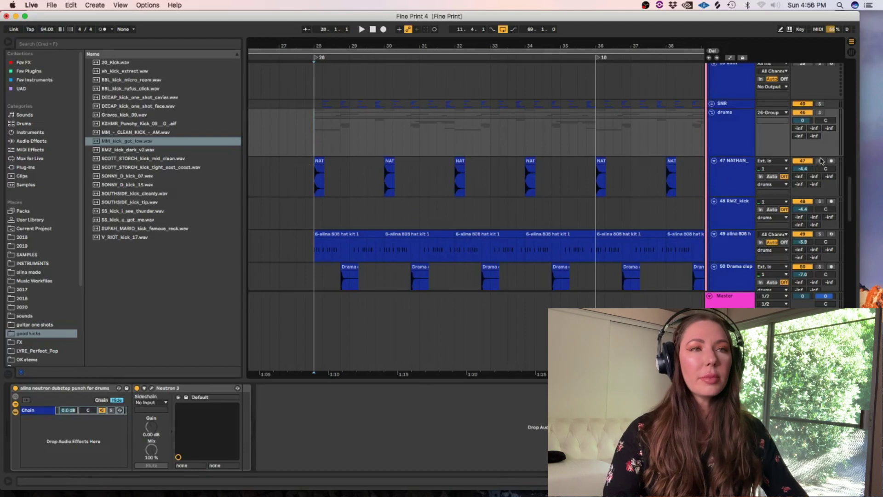
pyautogui.click(308, 178)
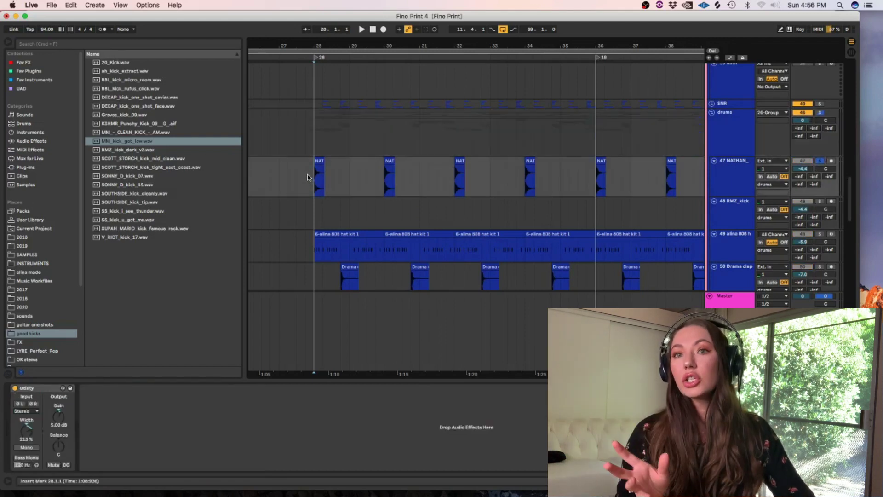
pyautogui.press('space')
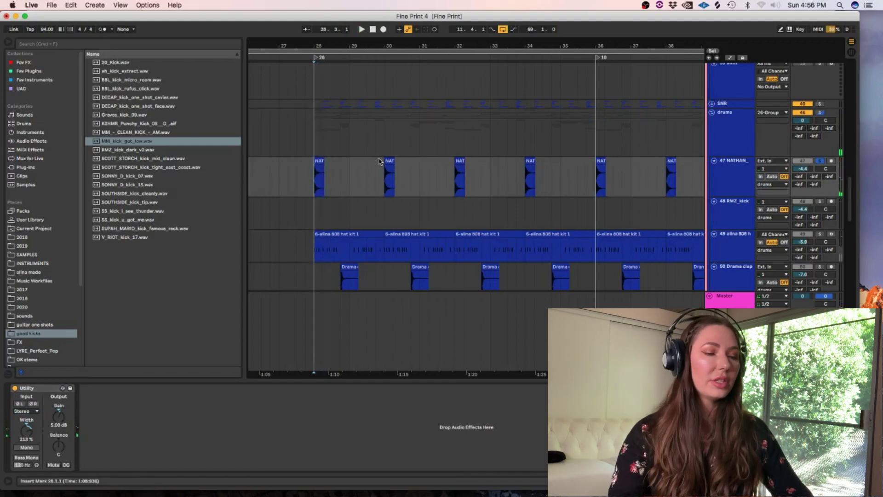
pyautogui.press('+')
pyautogui.press('+')
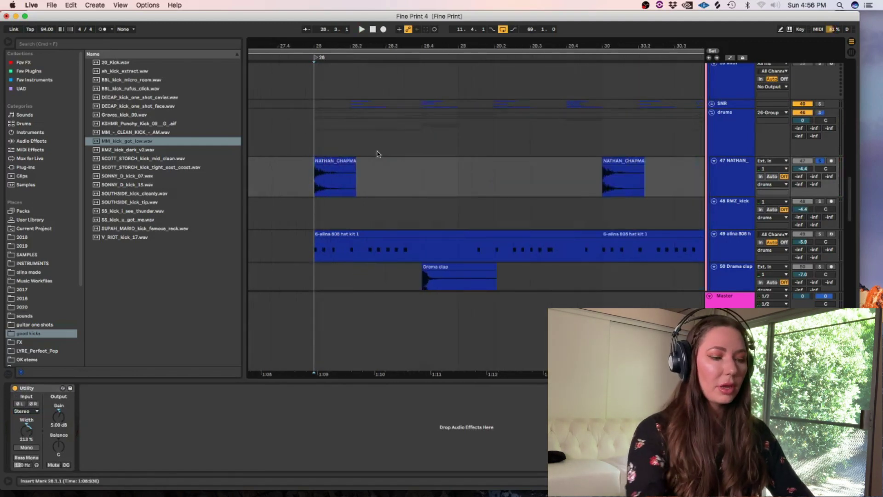
pyautogui.press('+')
pyautogui.press('+')
pyautogui.press('-')
pyautogui.press('-')
pyautogui.press('-')
pyautogui.press('-')
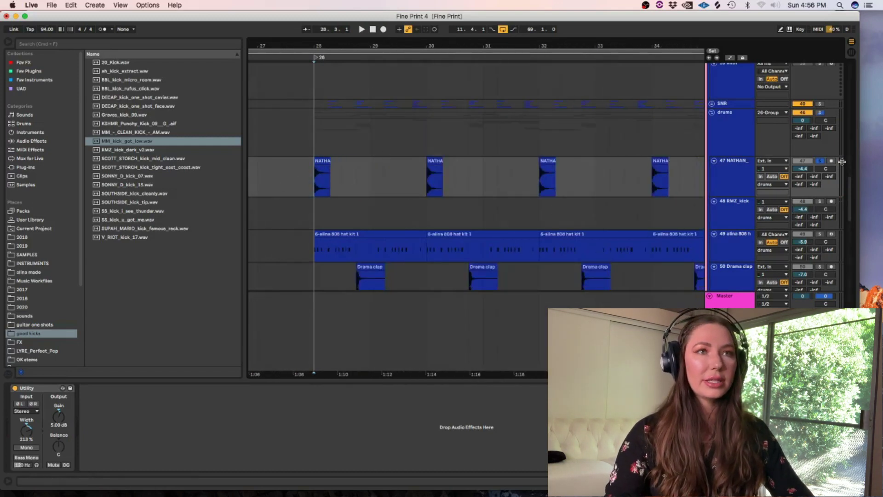
pyautogui.press('space')
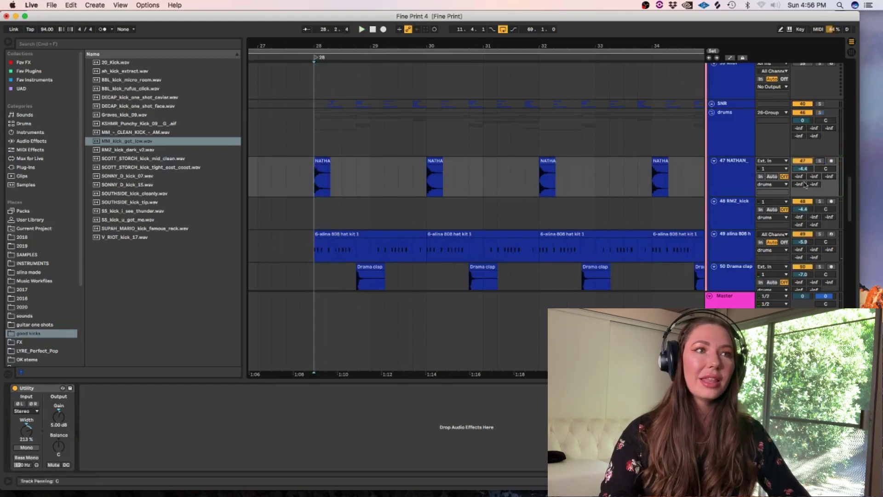
# Solo the alina 808 hat kit track, show its Drum Rack, and restart playback
pyautogui.click(818, 235)
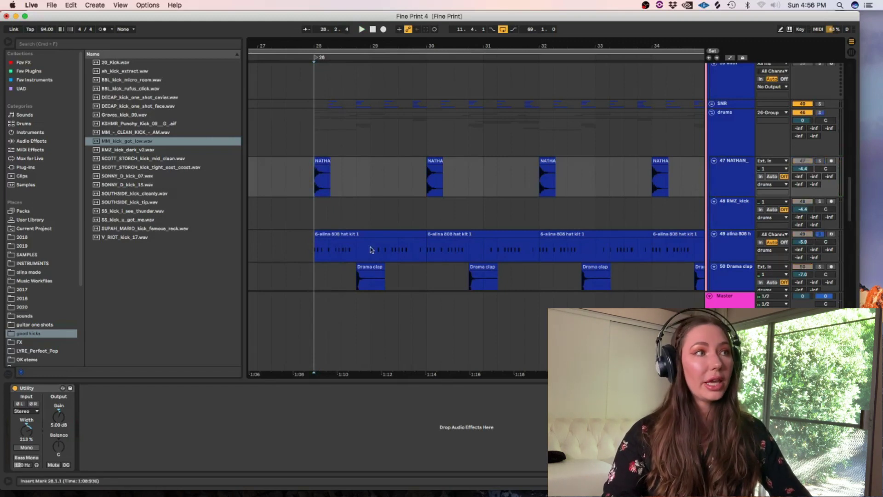
pyautogui.click(303, 251)
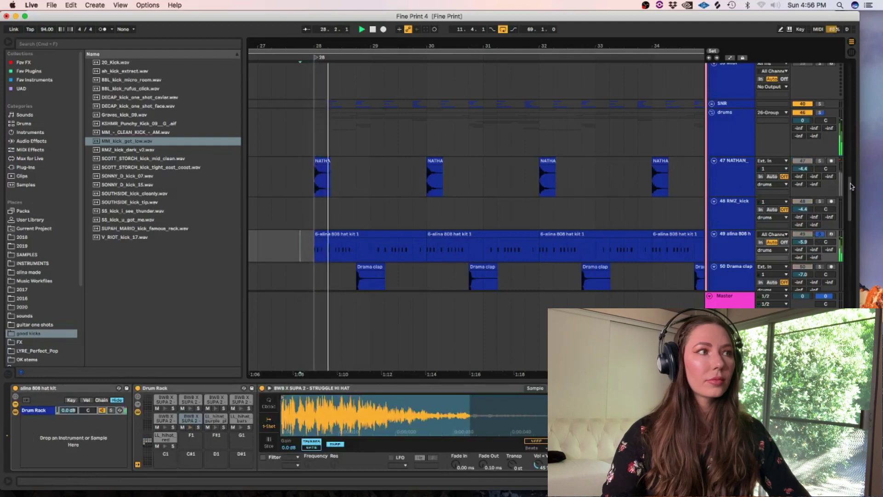
pyautogui.scroll(-5, 846, 207)
pyautogui.scroll(-2, 846, 206)
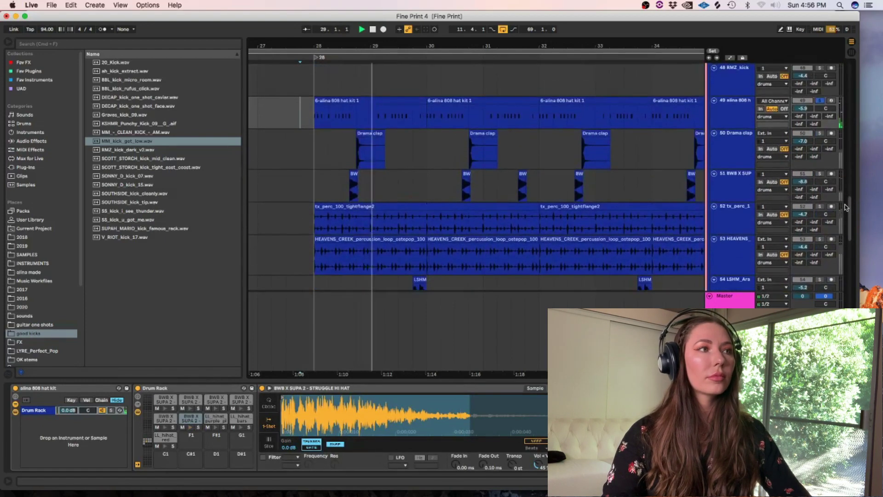
pyautogui.scroll(1, 846, 207)
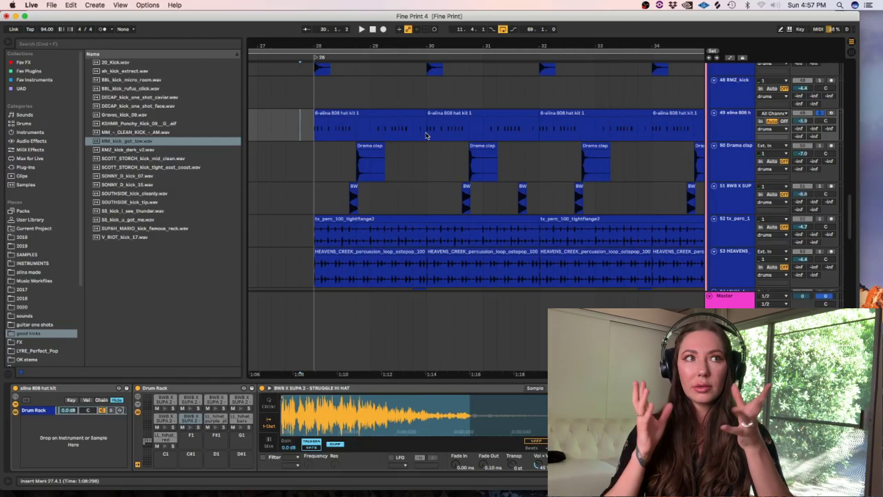
pyautogui.scroll(-3, 822, 178)
pyautogui.press('space')
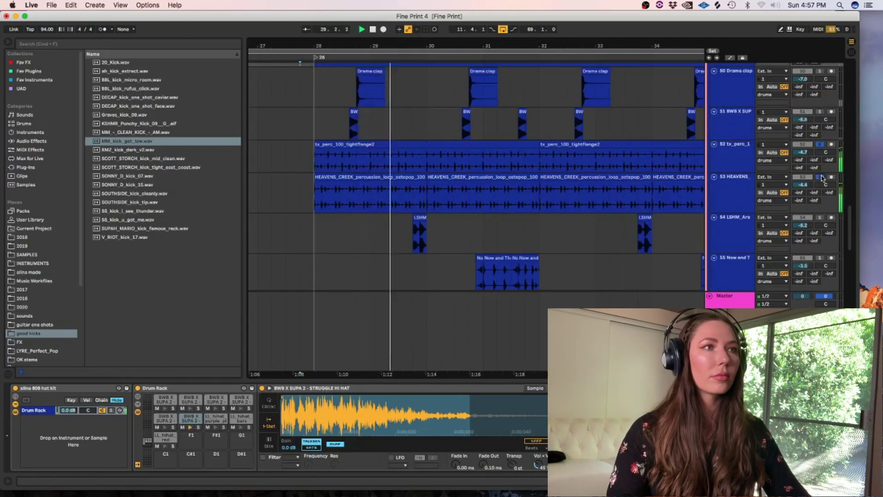
# Stop playback of the soloed HEAVENS_CREEK percussion loop
pyautogui.press('space')
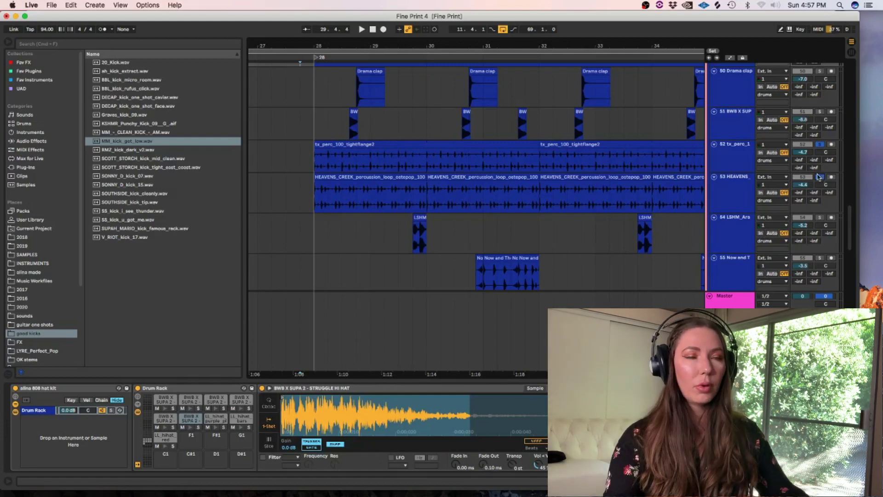
# Show track 54's devices, then solo track 55 and start playback
pyautogui.click(819, 217)
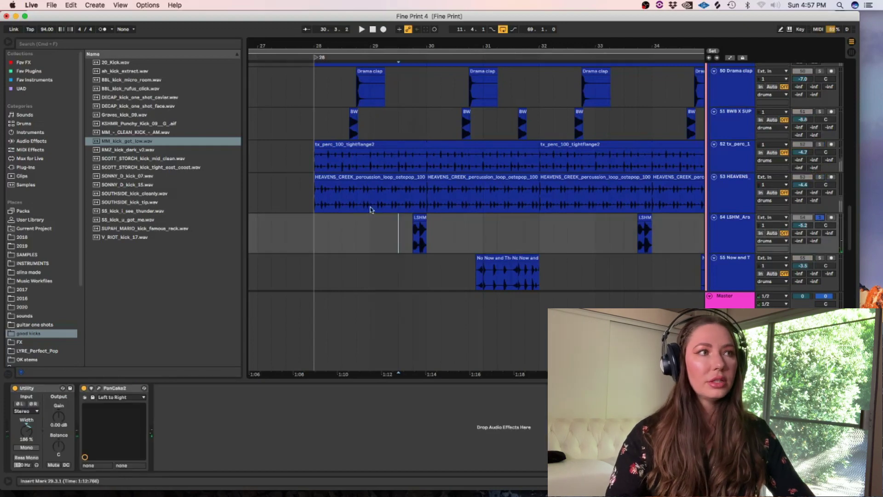
pyautogui.scroll(-5, 850, 211)
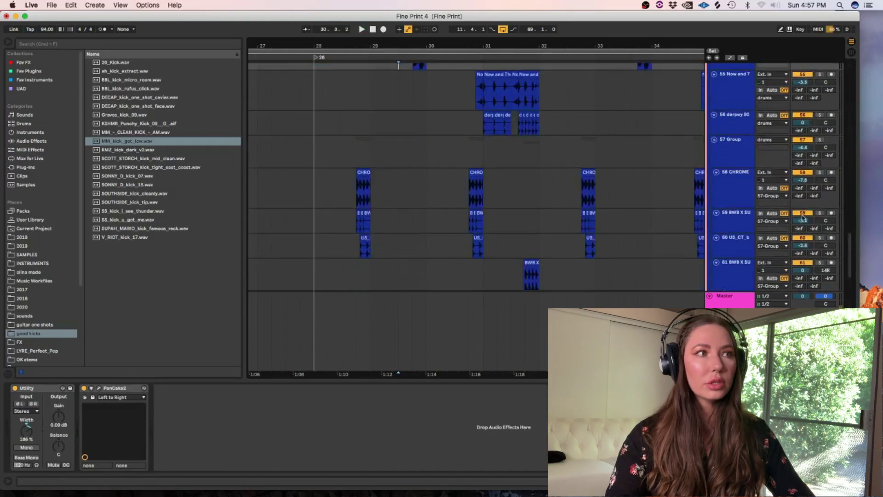
pyautogui.scroll(2, 851, 261)
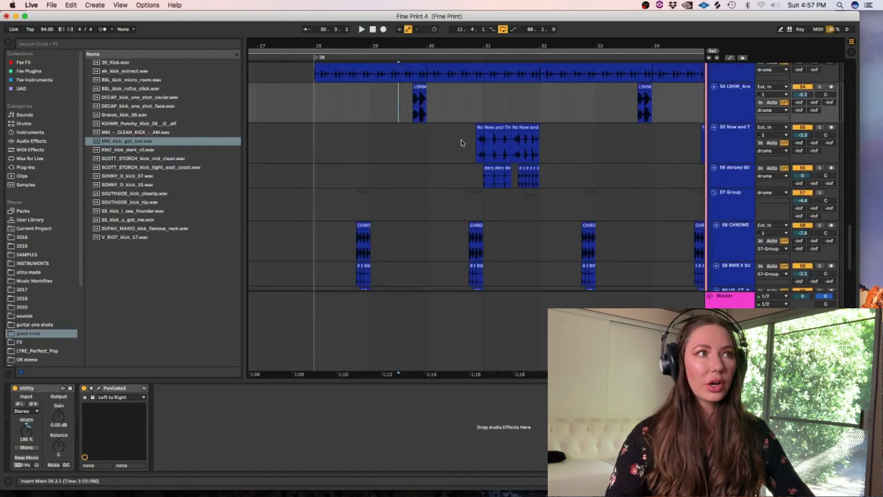
pyautogui.click(471, 142)
pyautogui.click(819, 127)
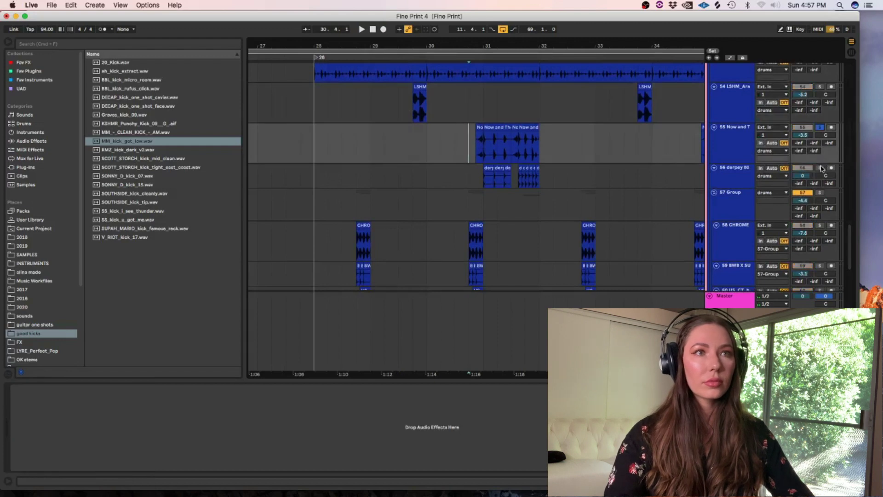
pyautogui.press('space')
# Add track 56 to the solo, take track 55 out of solo, and mark a zoom point
pyautogui.keyDown('super'); pyautogui.click(819, 168); pyautogui.keyUp('super')
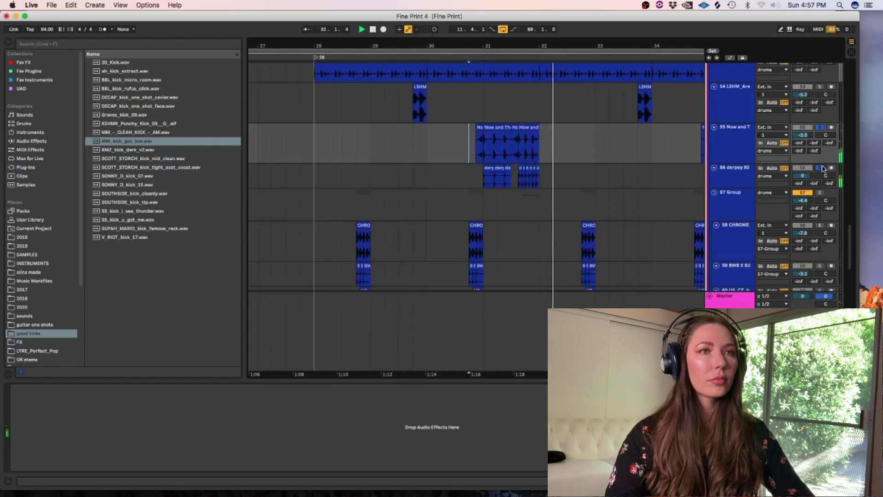
pyautogui.click(821, 127)
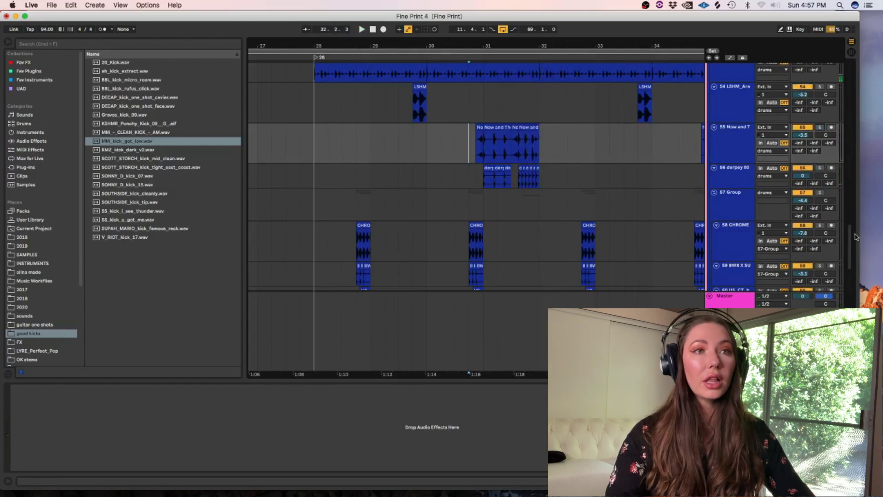
pyautogui.scroll(-2, 855, 236)
pyautogui.scroll(2, 851, 235)
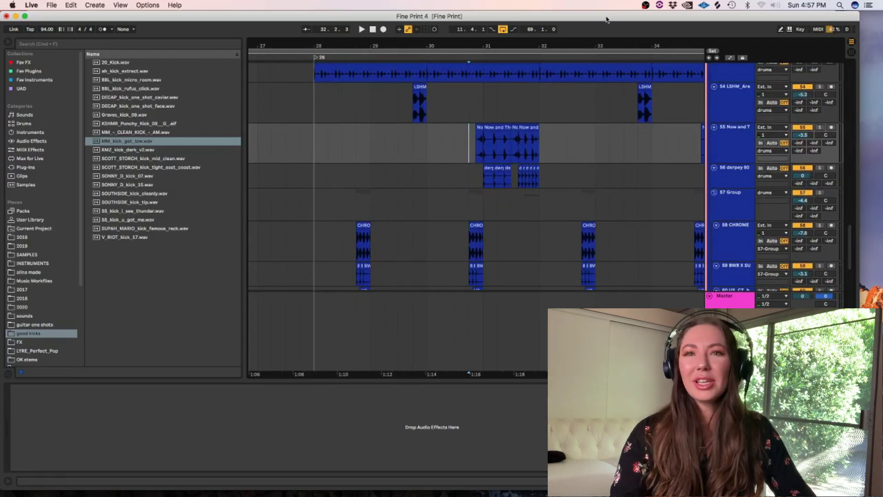
pyautogui.click(359, 205)
# Play briefly, then select bars 30.4.3–31.2.1 across tracks 58–60 and zoom to fit
pyautogui.press('+')
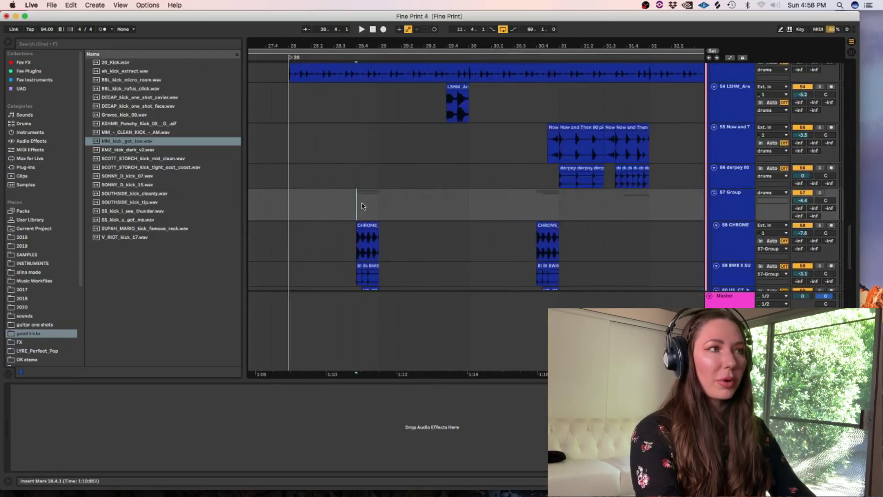
pyautogui.scroll(-3, 780, 196)
pyautogui.press('space')
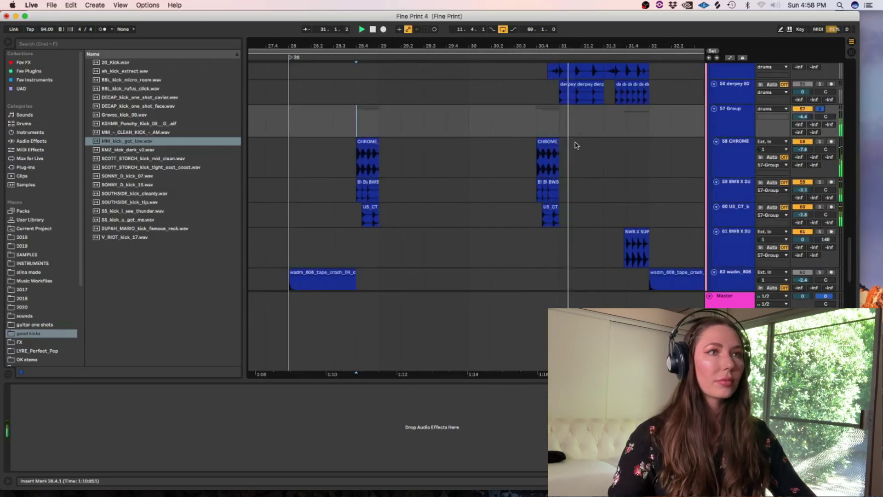
pyautogui.press('space')
pyautogui.moveTo(578, 148); pyautogui.dragTo(541, 212)
pyautogui.press('+')
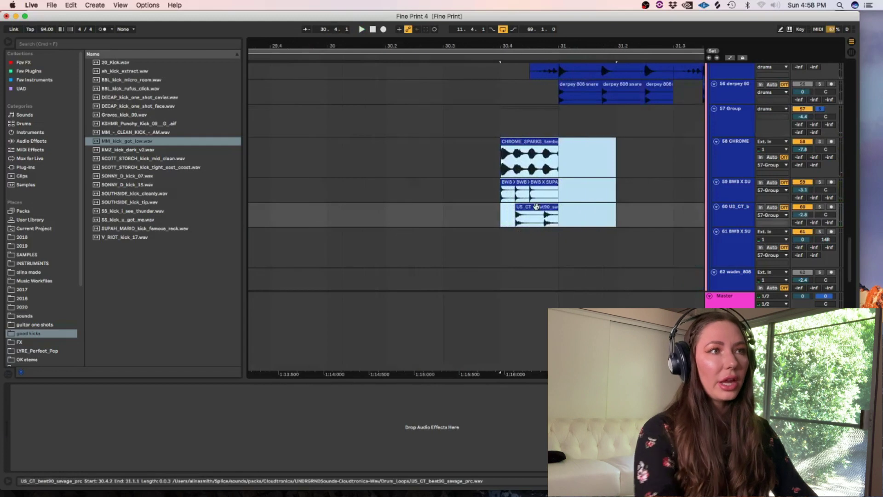
# Play the CHROME track solo, then track 59 solo, then clear the solo and zoom back out
pyautogui.click(820, 142)
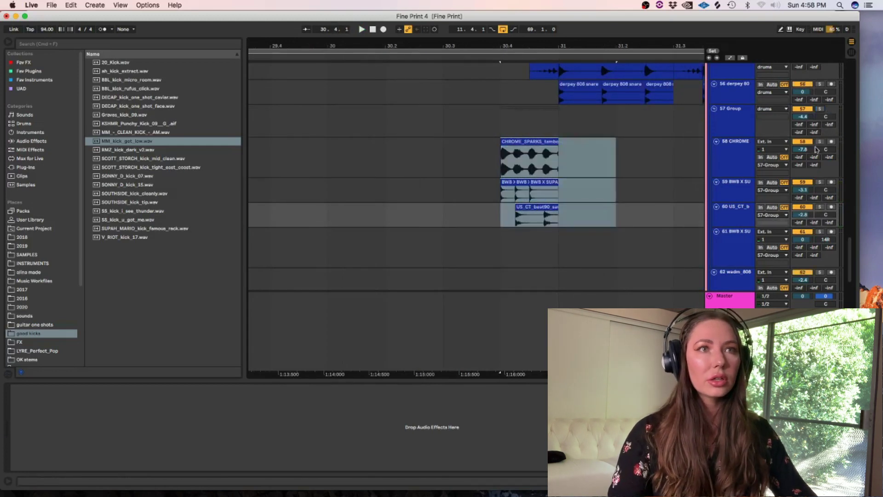
pyautogui.press('space')
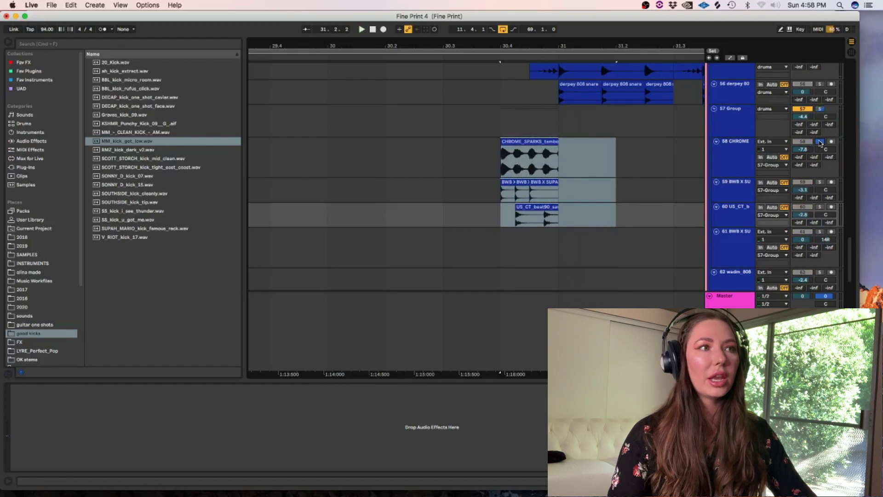
pyautogui.click(820, 182)
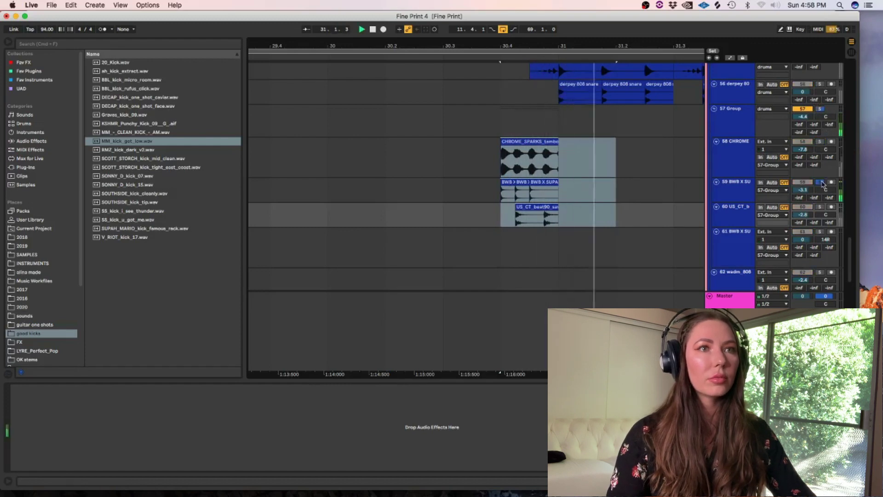
pyautogui.click(820, 182)
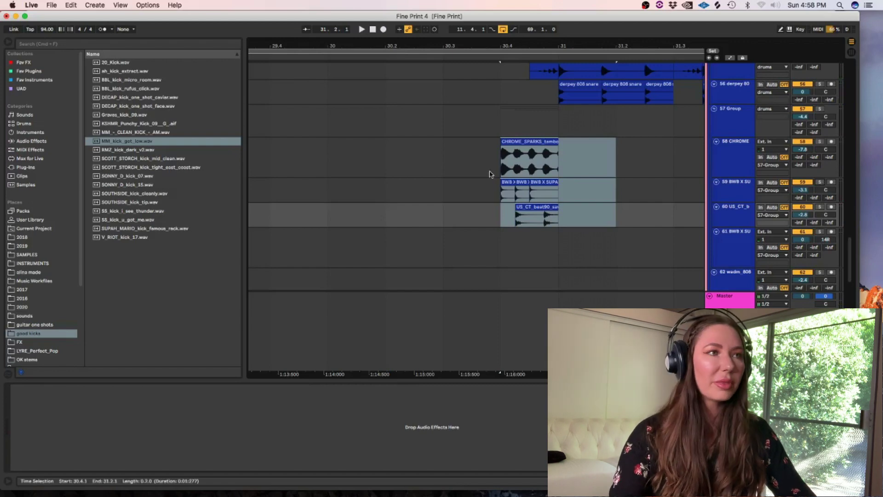
pyautogui.click(491, 169)
pyautogui.press('-')
pyautogui.press('-')
pyautogui.press('-')
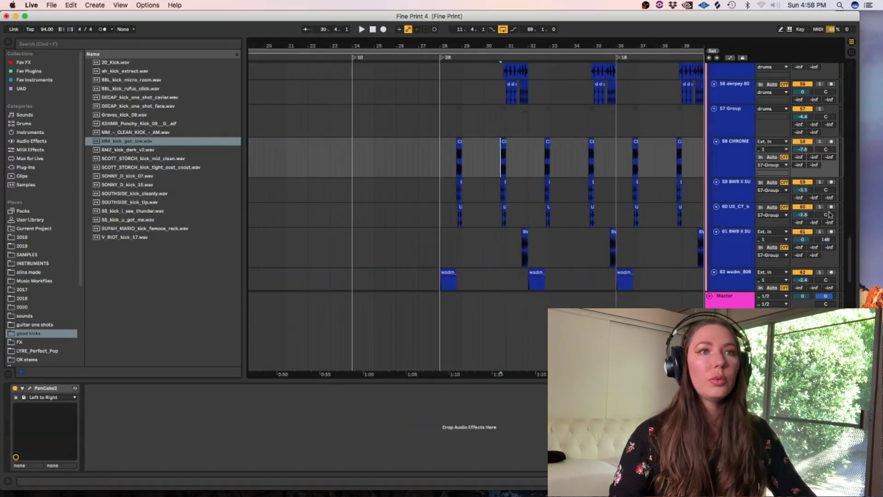
# Unfold the drums group to show its HOODBOI and fx tracks, then play from bar 28
pyautogui.moveTo(850, 247); pyautogui.dragTo(849, 216)
pyautogui.scroll(10, 782, 204)
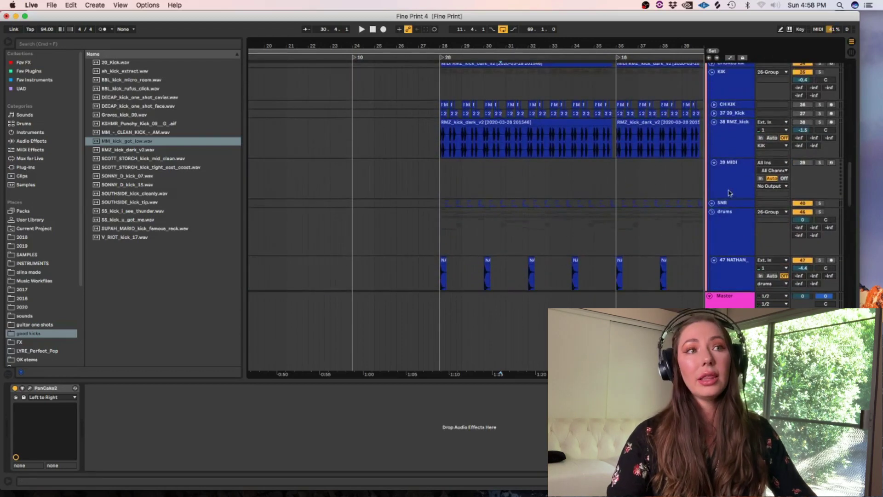
pyautogui.click(712, 211)
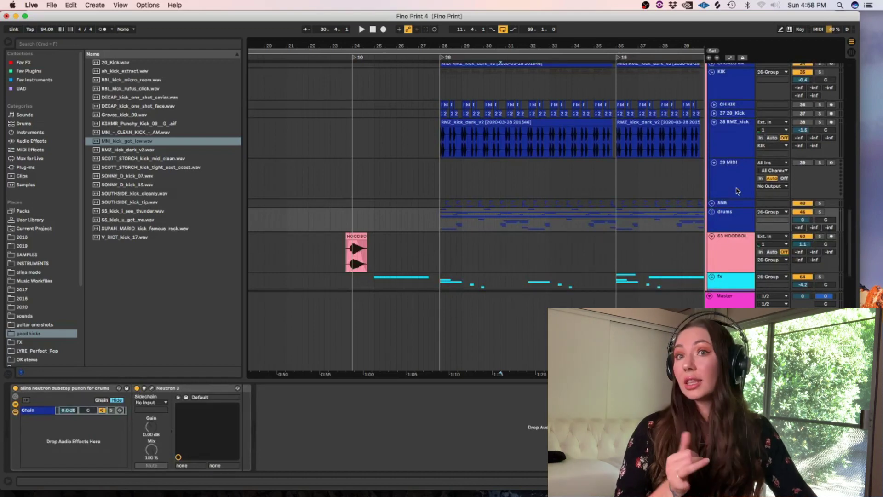
pyautogui.scroll(-6, 679, 109)
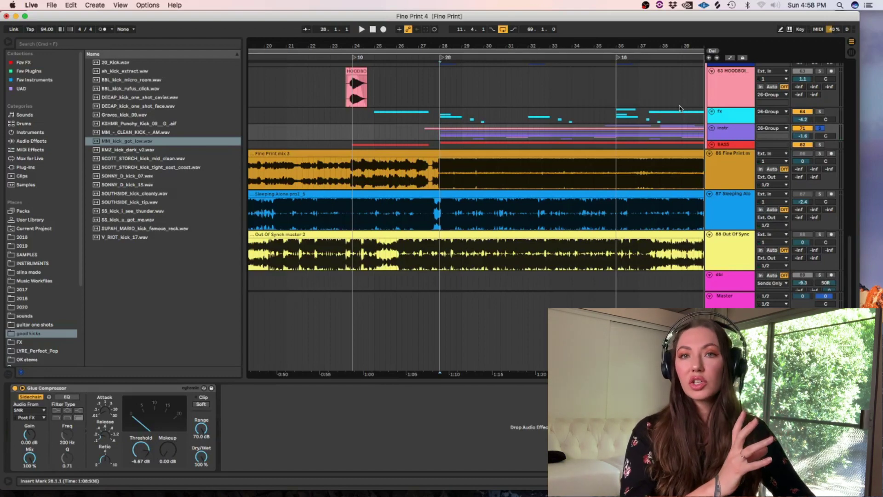
pyautogui.press('space')
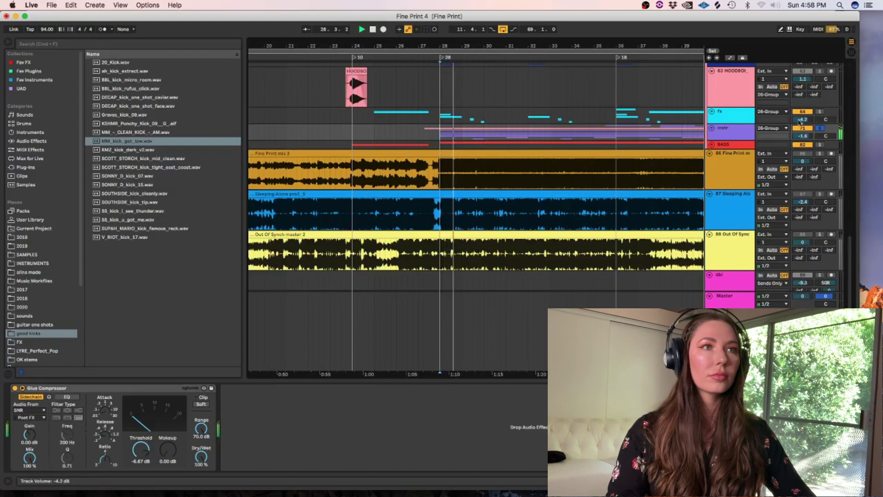
pyautogui.scroll(-10, 849, 229)
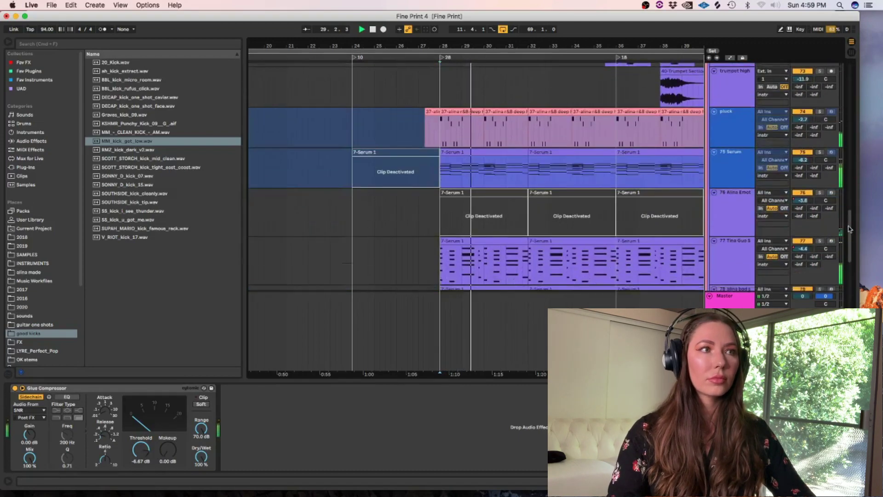
# Stop playback, show the pluck track's device chain, and replay from bar 28
pyautogui.scroll(-5, 849, 229)
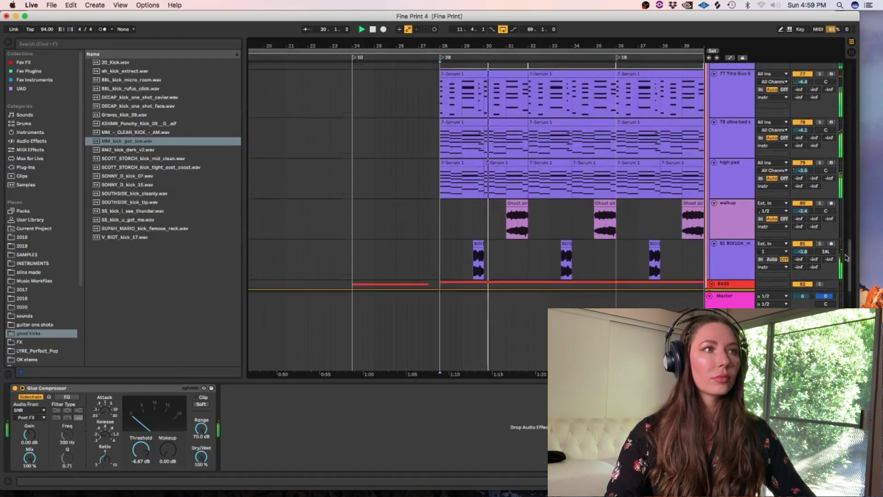
pyautogui.scroll(10, 845, 259)
pyautogui.press('space')
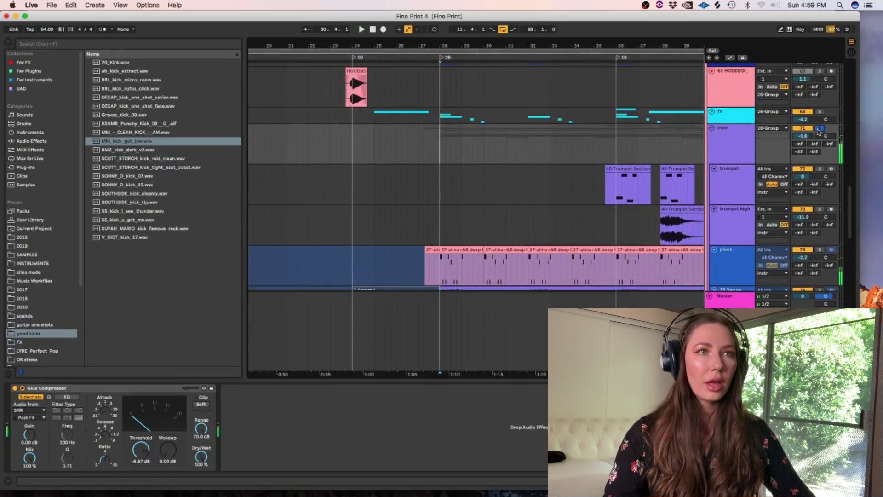
pyautogui.hscroll(5, 828, 166)
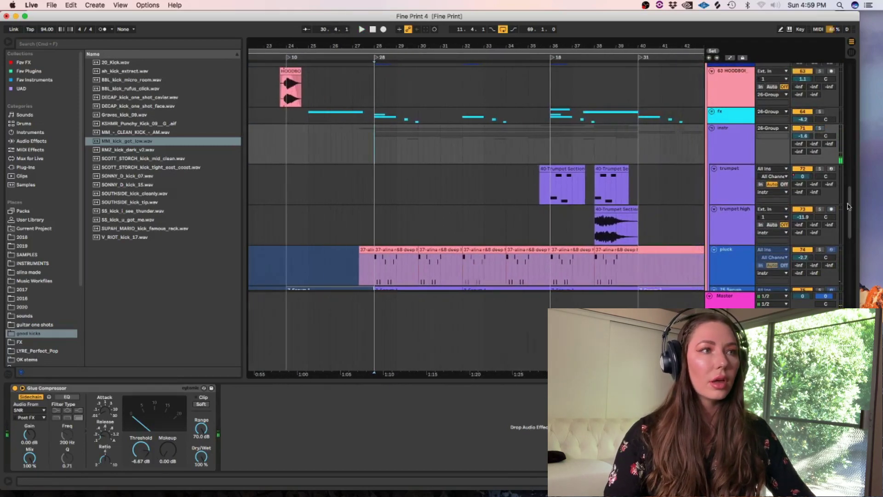
pyautogui.scroll(-5, 849, 206)
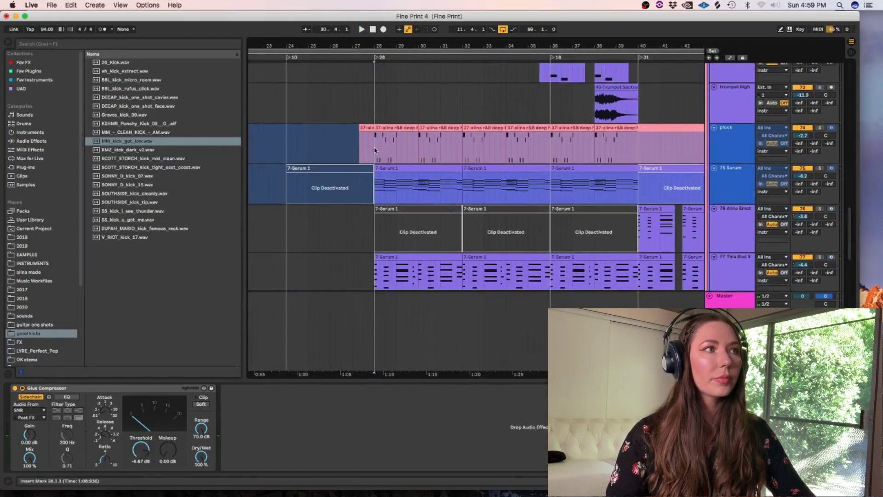
pyautogui.click(375, 150)
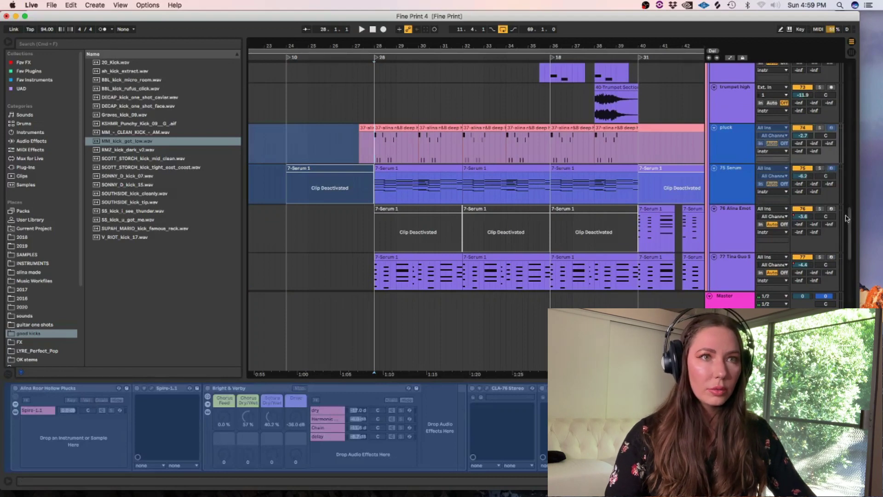
pyautogui.press('space')
pyautogui.scroll(-3, 850, 221)
pyautogui.scroll(4, 850, 222)
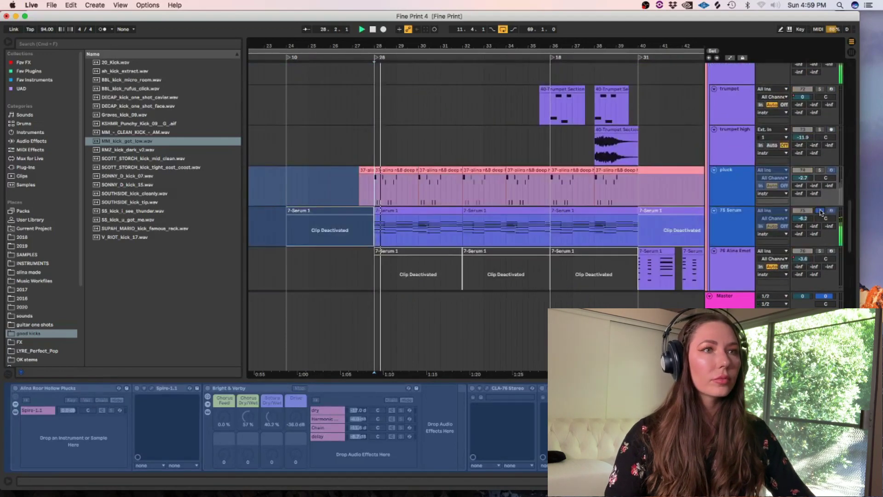
# Stop playback, unsolo the 75 Serum track, and play with the pluck track soloed
pyautogui.click(734, 219)
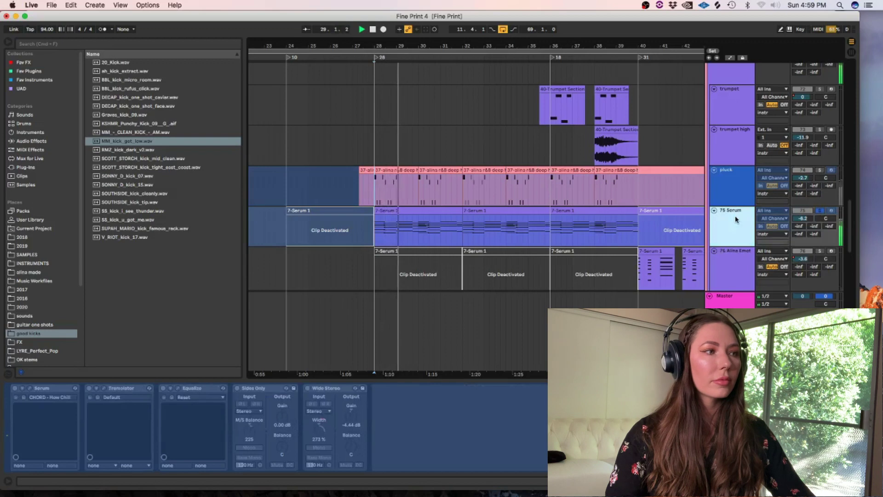
pyautogui.press('space')
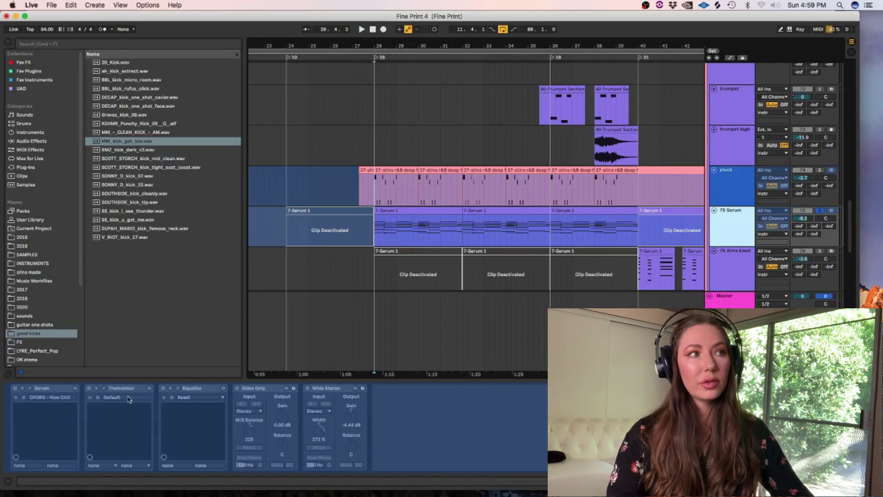
pyautogui.click(821, 210)
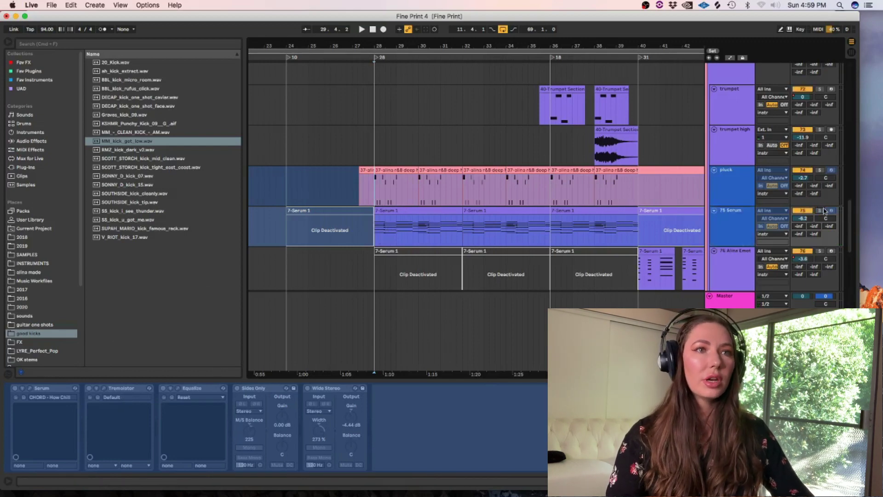
pyautogui.scroll(-5, 853, 206)
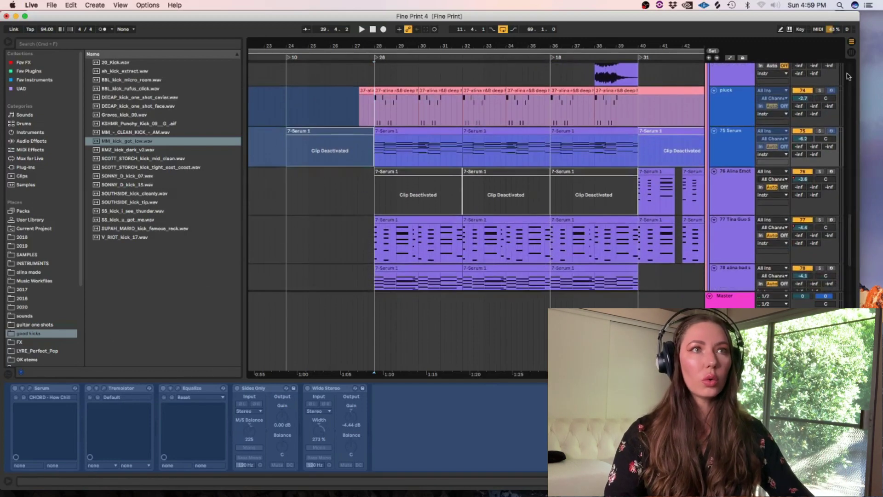
pyautogui.click(820, 90)
pyautogui.press('space')
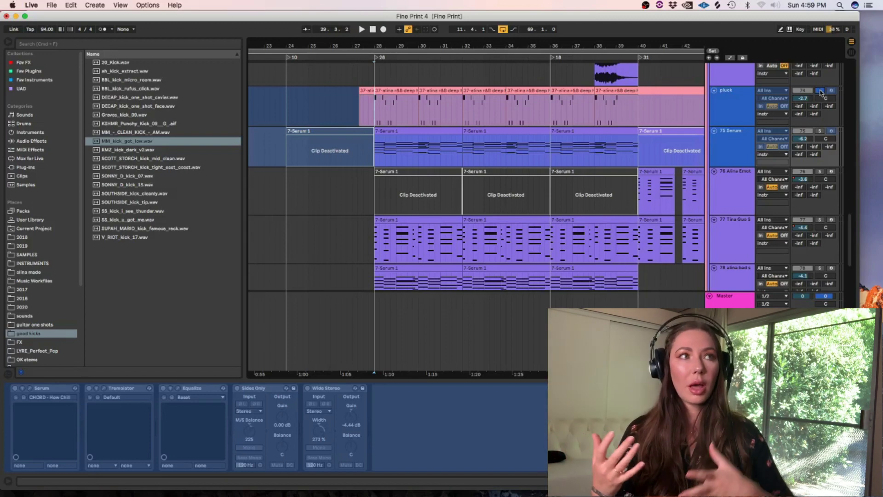
# Move the solo from the pluck track to the 77 Tina Guo cello track and play it
pyautogui.click(820, 90)
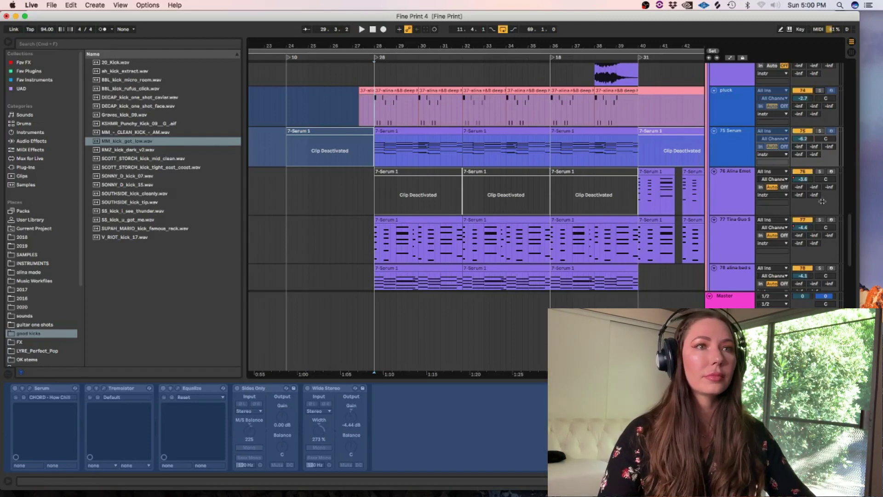
pyautogui.click(818, 220)
pyautogui.press('space')
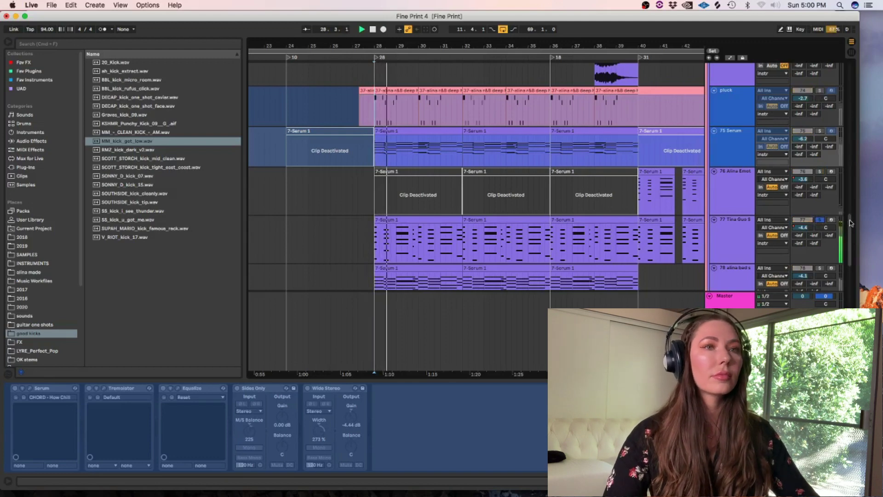
pyautogui.scroll(-3, 842, 239)
# Stop playback, check the cello's RC-20 Retro Color window on its Vinyl 1 preset, then close it
pyautogui.click(745, 154)
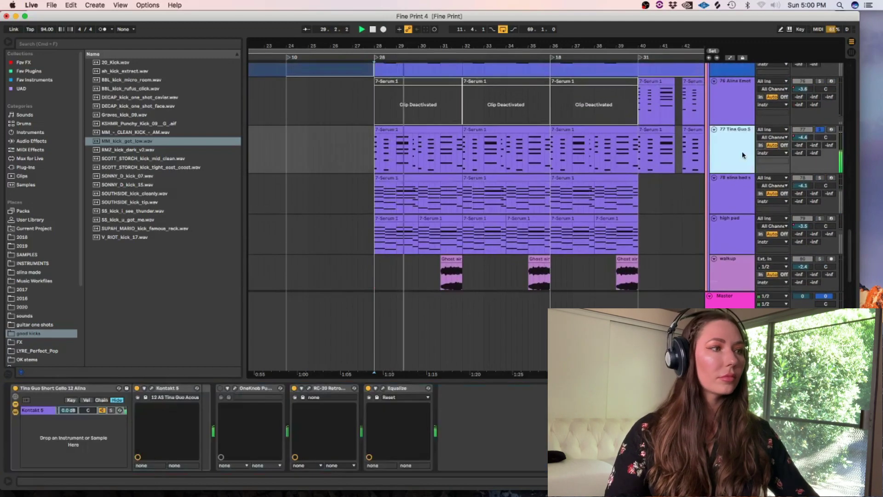
pyautogui.press('space')
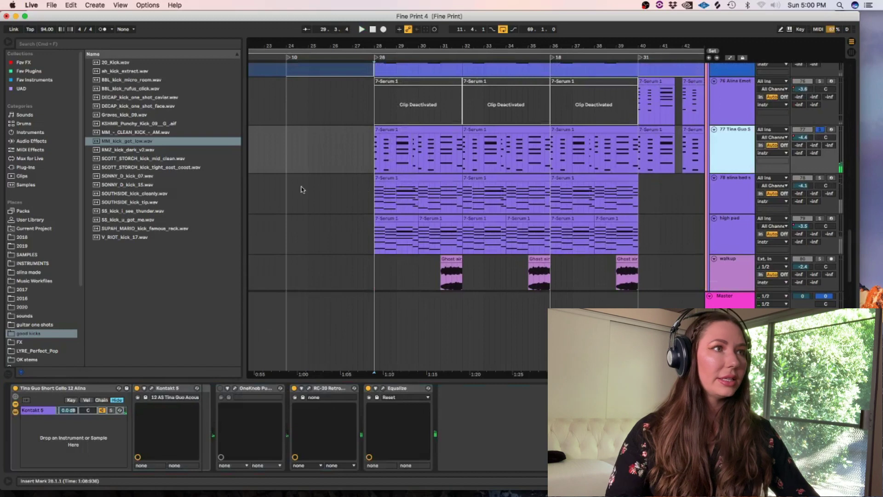
pyautogui.click(309, 389)
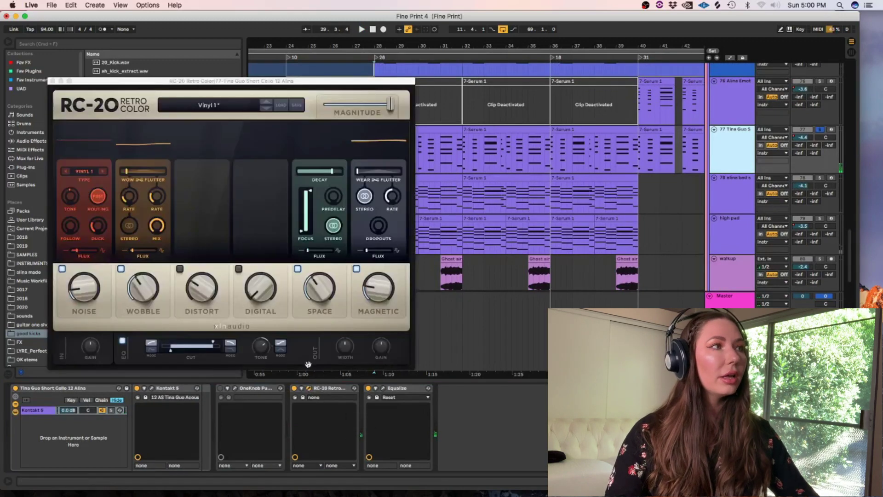
pyautogui.moveTo(127, 83); pyautogui.dragTo(299, 61)
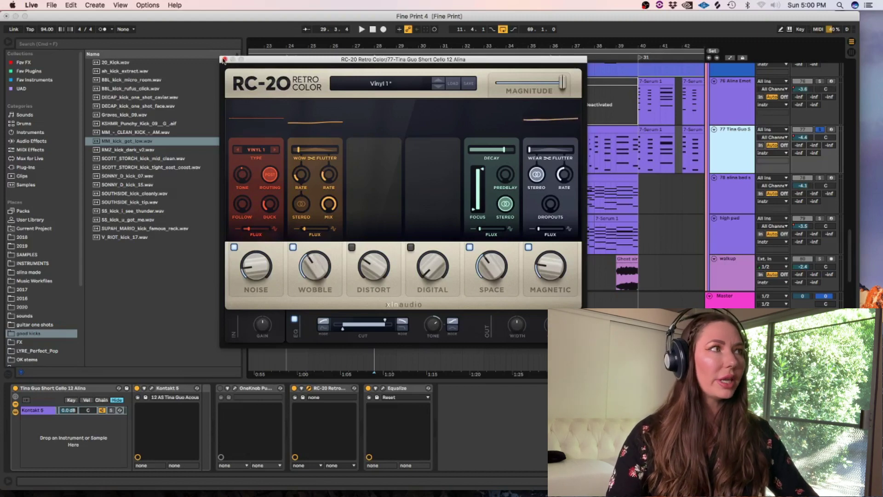
pyautogui.click(224, 59)
# Unsolo the cello, play track 78 soloed, then unsolo it
pyautogui.click(818, 131)
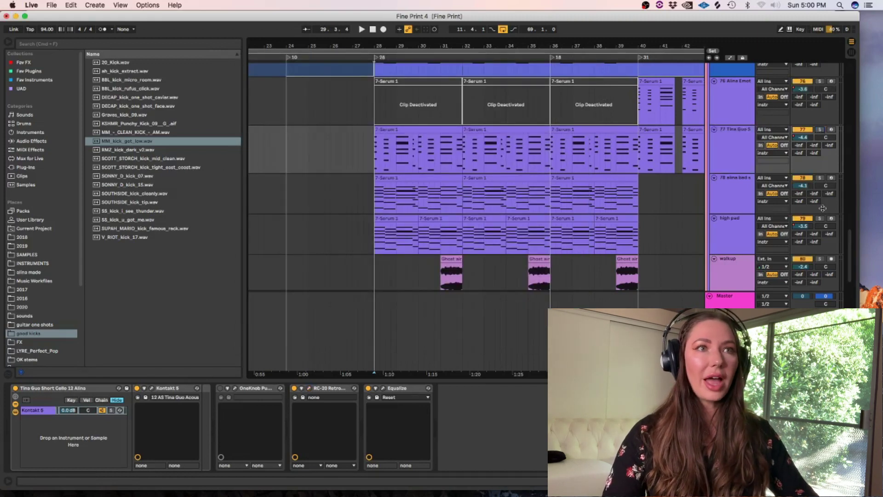
pyautogui.click(820, 179)
pyautogui.press('space')
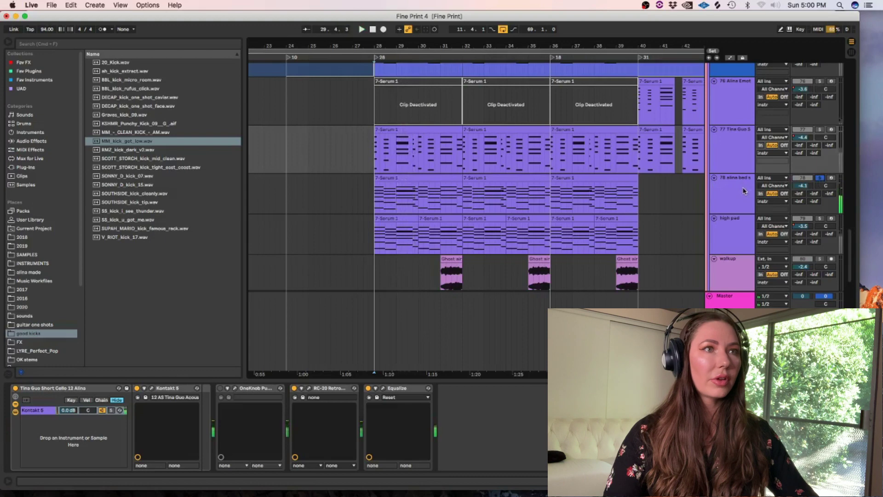
pyautogui.click(821, 178)
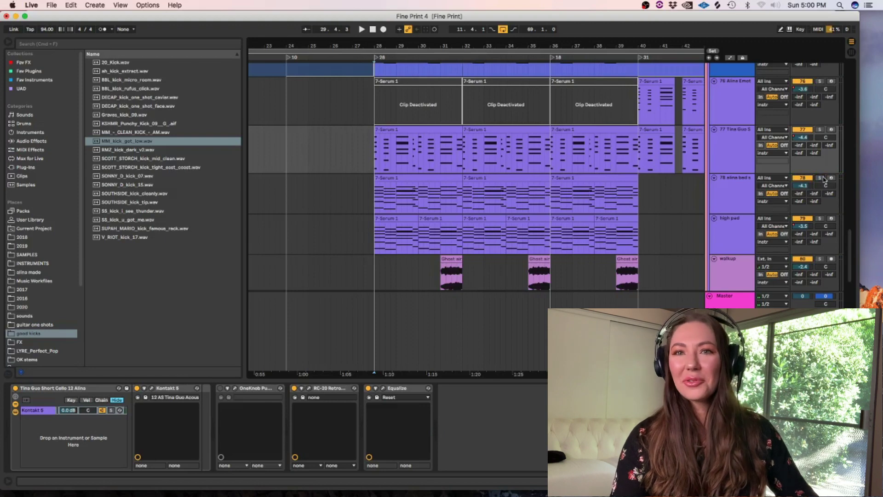
# Play the high pad track soloed with its devices showing, then stop
pyautogui.click(821, 218)
pyautogui.press('space')
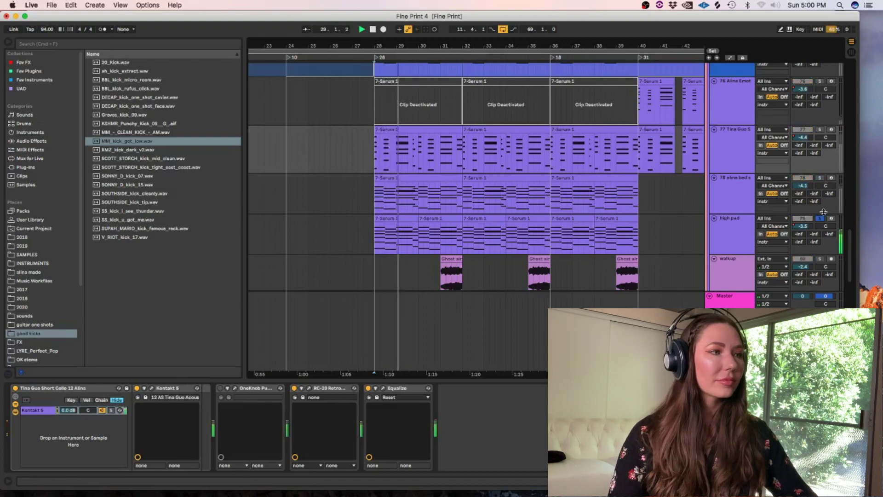
pyautogui.click(732, 239)
pyautogui.press('space')
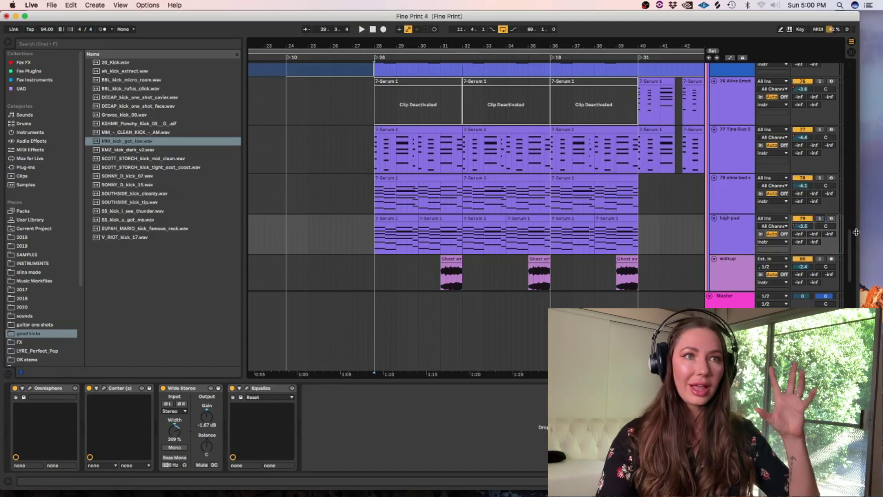
pyautogui.scroll(-2, 850, 247)
pyautogui.scroll(-4, 850, 247)
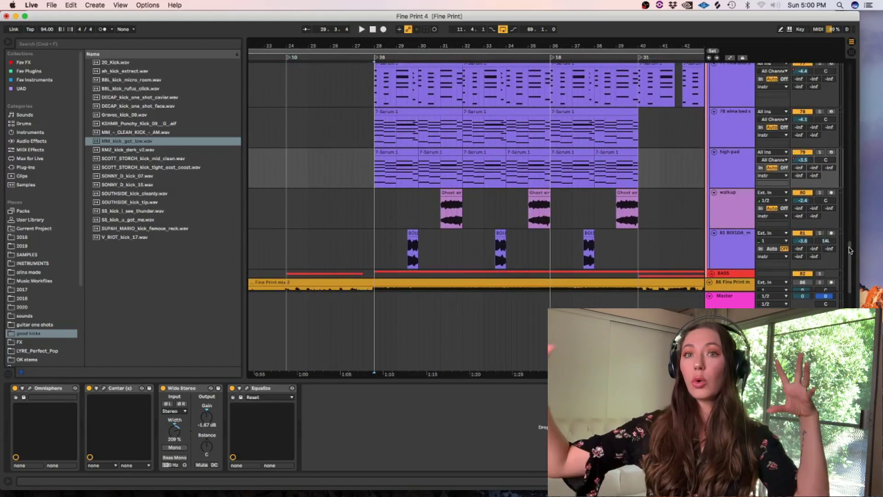
# Play the walkup track soloed from bar 31, then stop and unsolo it
pyautogui.click(445, 211)
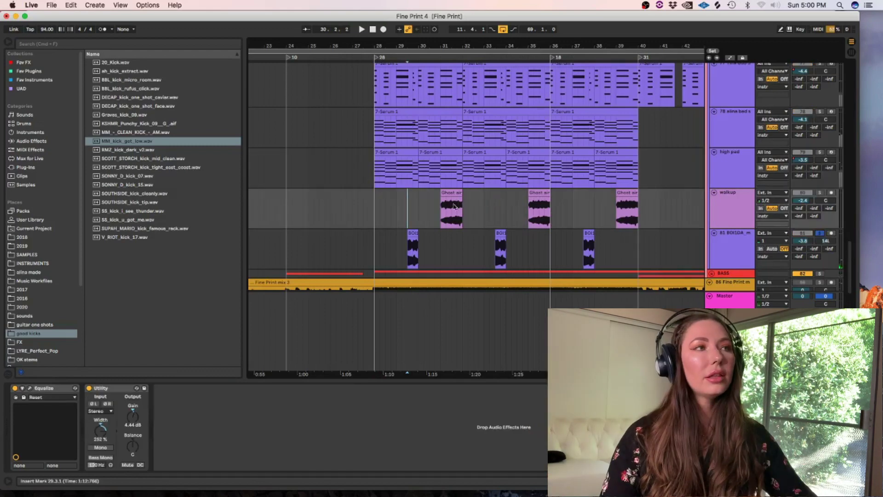
pyautogui.click(819, 192)
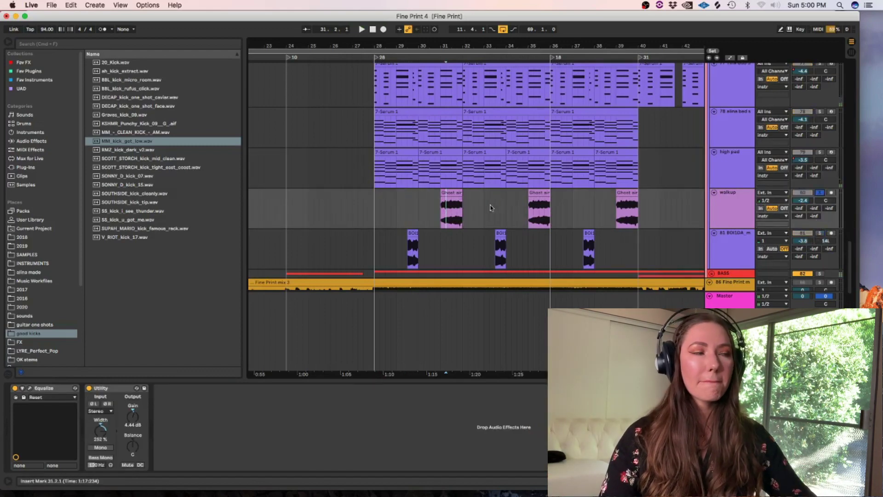
pyautogui.click(443, 204)
pyautogui.press('space')
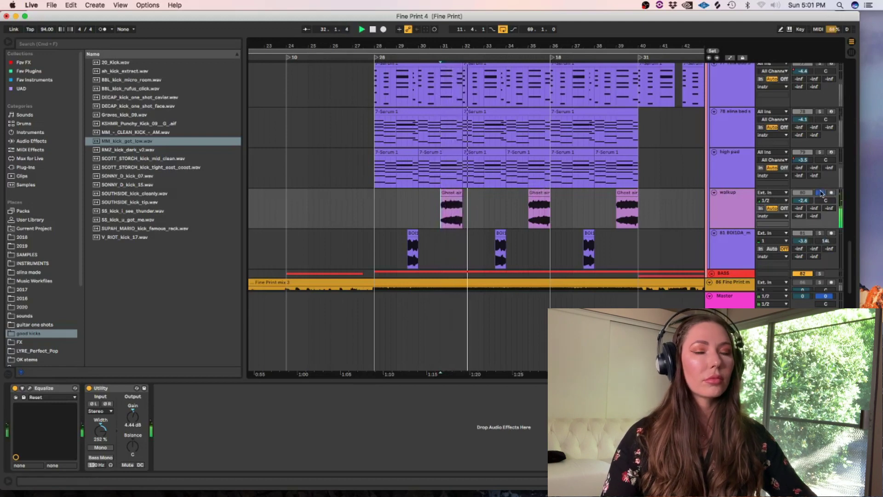
pyautogui.press('space')
pyautogui.click(821, 193)
pyautogui.scroll(-5, 847, 267)
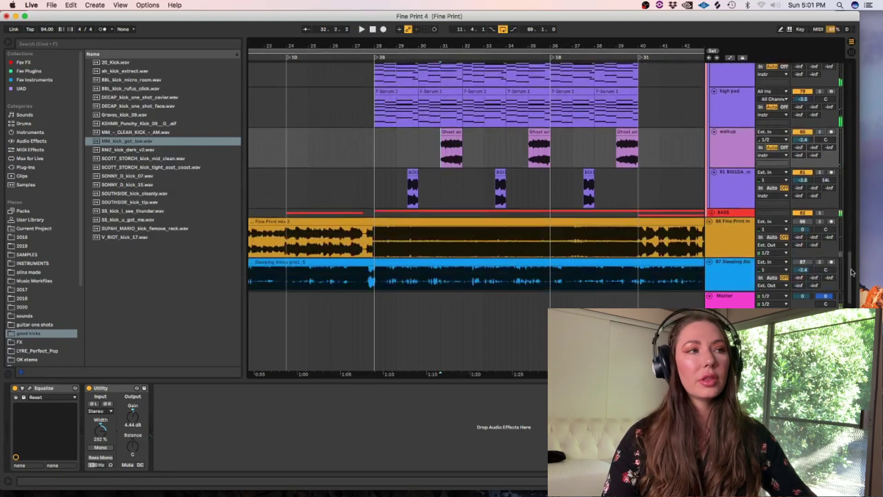
pyautogui.moveTo(851, 283); pyautogui.dragTo(849, 263)
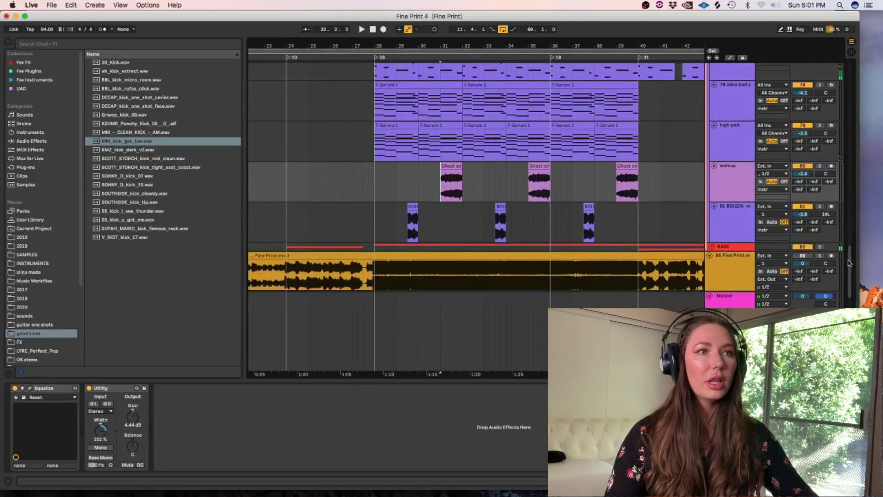
# Play the BASS group soloed from bar 28, unfolding it to show the SUB and sub-bass tracks, then stop
pyautogui.click(820, 247)
pyautogui.click(380, 248)
pyautogui.press('space')
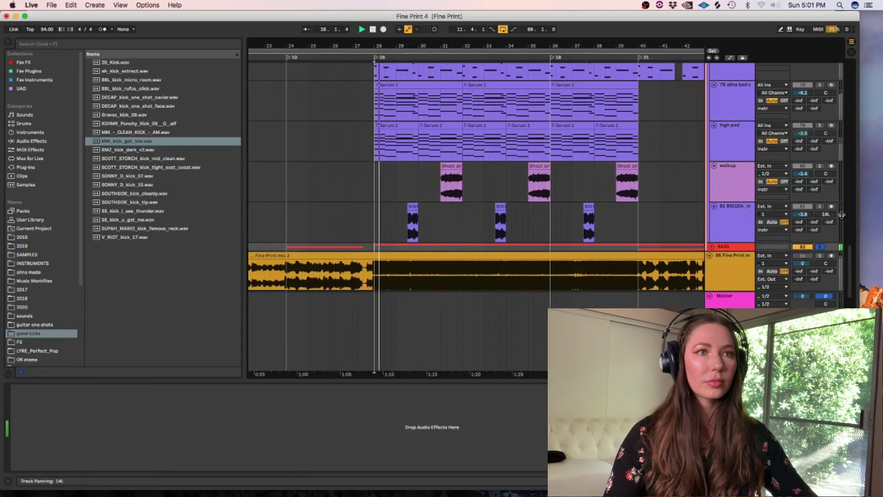
pyautogui.scroll(-5, 849, 252)
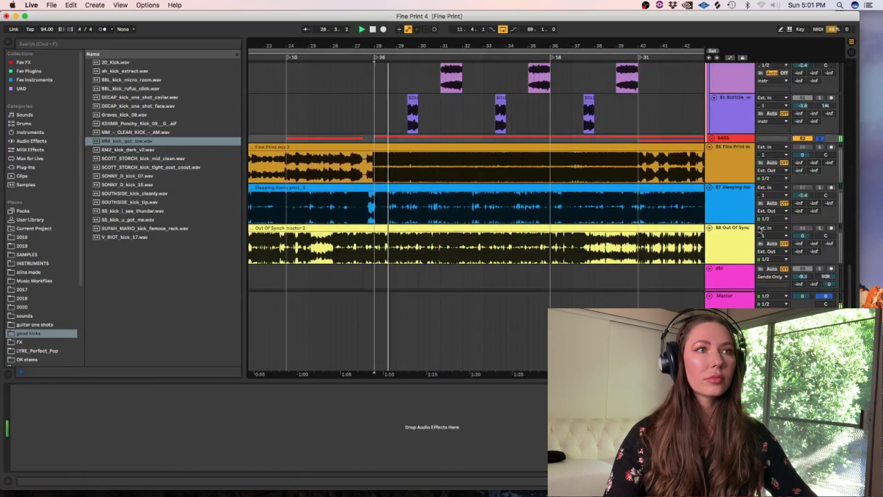
pyautogui.click(711, 137)
pyautogui.scroll(-4, 845, 282)
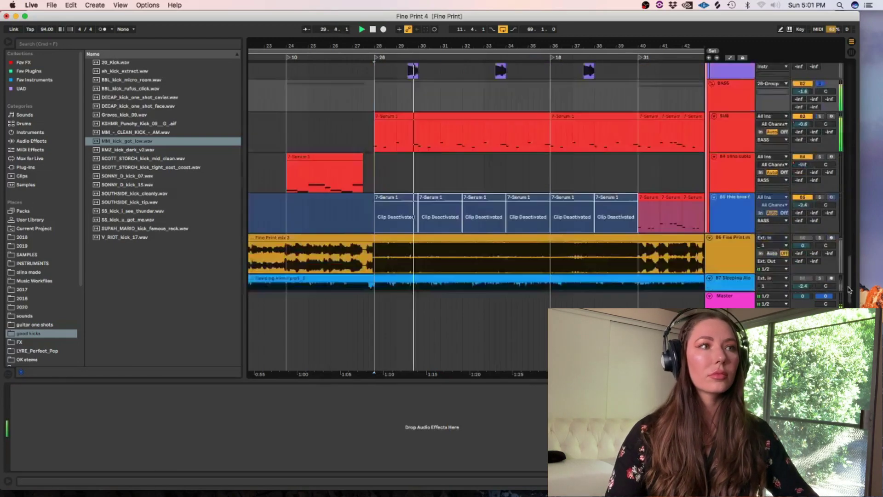
pyautogui.scroll(4, 845, 282)
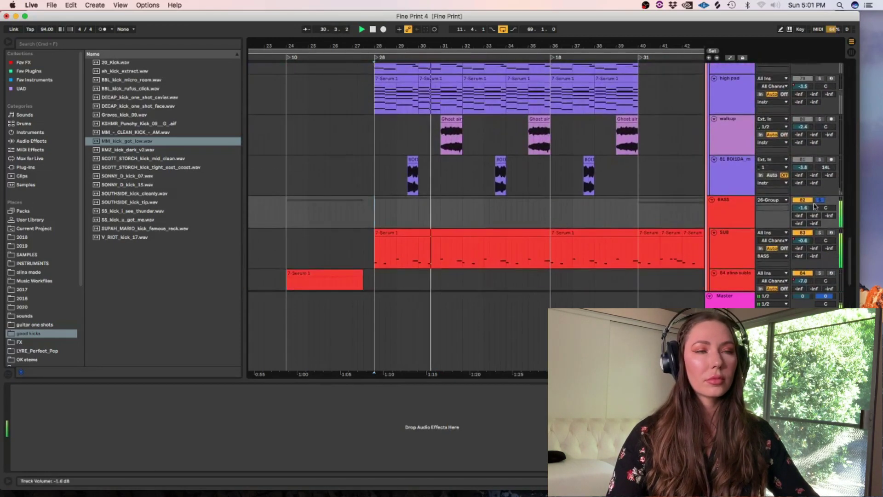
pyautogui.press('space')
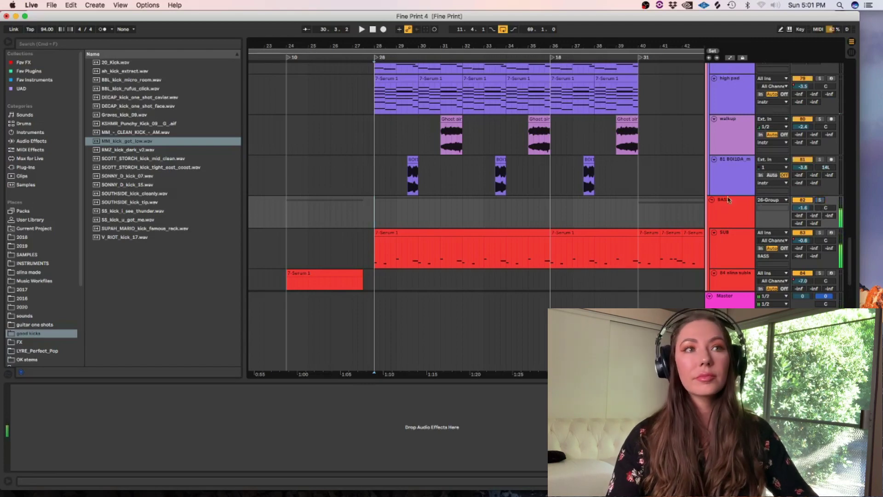
pyautogui.scroll(-10, 727, 199)
# Zoom out and play the song briefly, then unfold the 26 Group to reveal its vocal and MIDI tracks
pyautogui.click(488, 156)
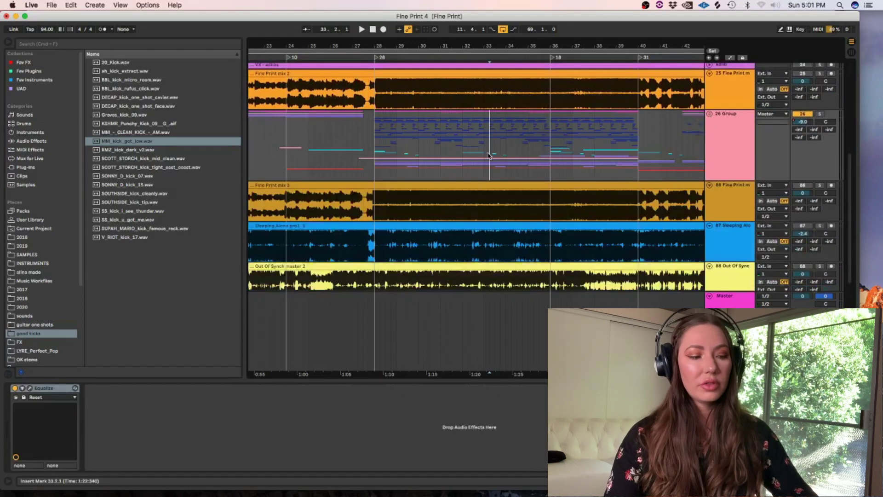
pyautogui.hscroll(-10, 489, 156)
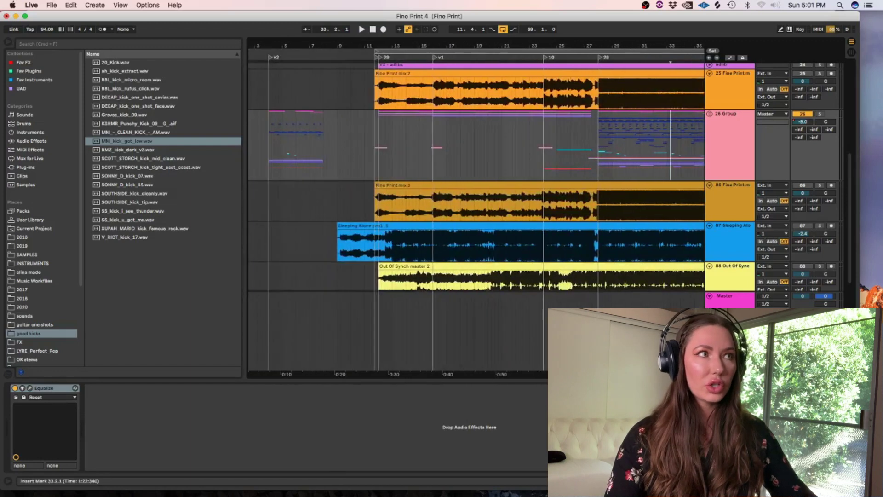
pyautogui.press('space')
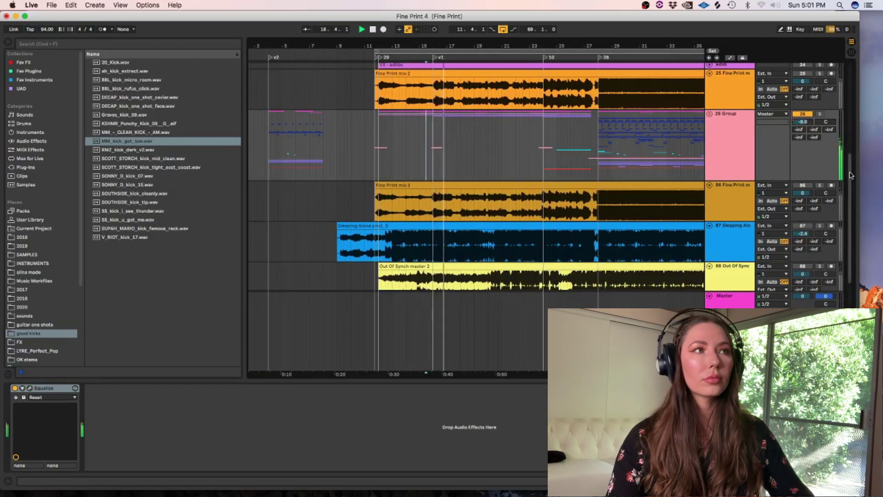
pyautogui.scroll(3, 848, 164)
pyautogui.moveTo(848, 164); pyautogui.dragTo(849, 153)
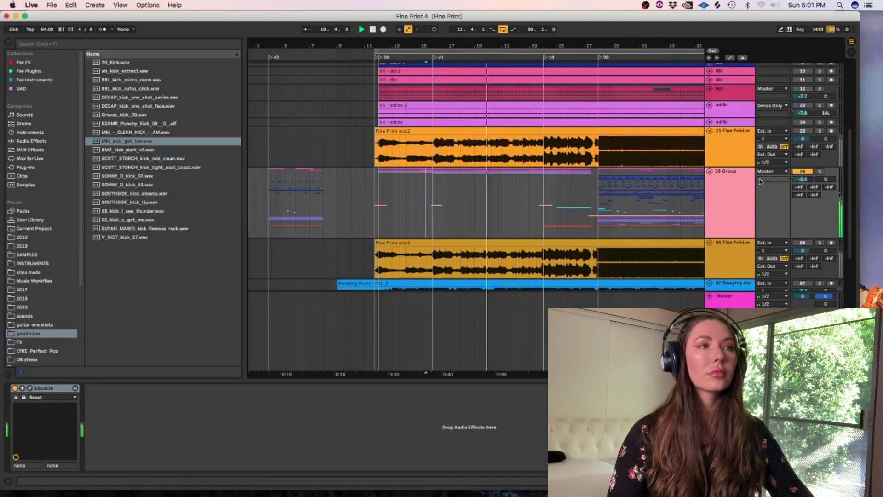
pyautogui.press('space')
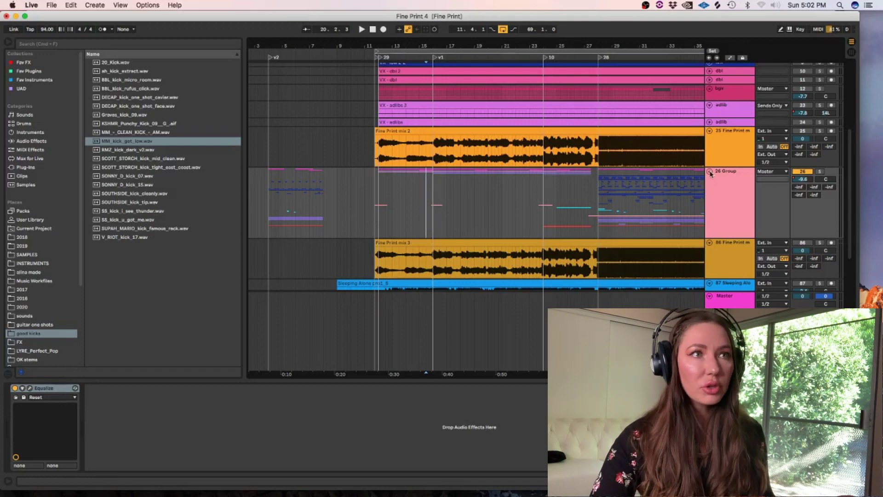
pyautogui.click(404, 217)
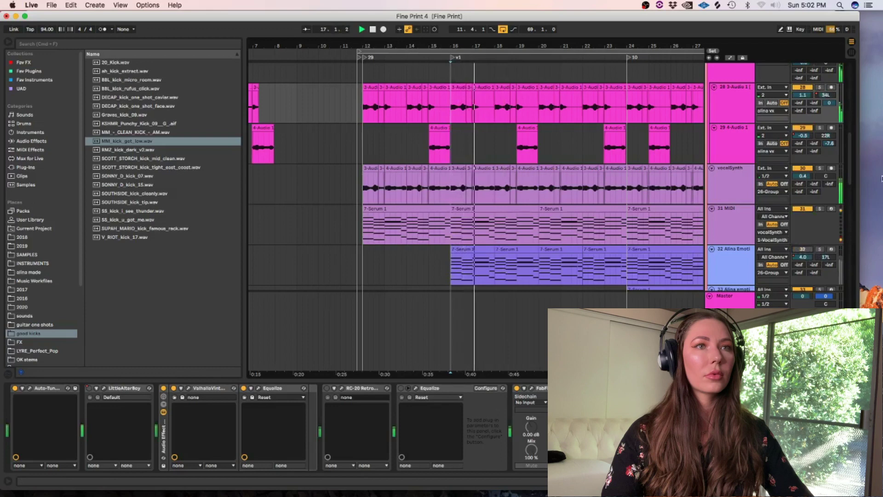
pyautogui.scroll(2, 849, 157)
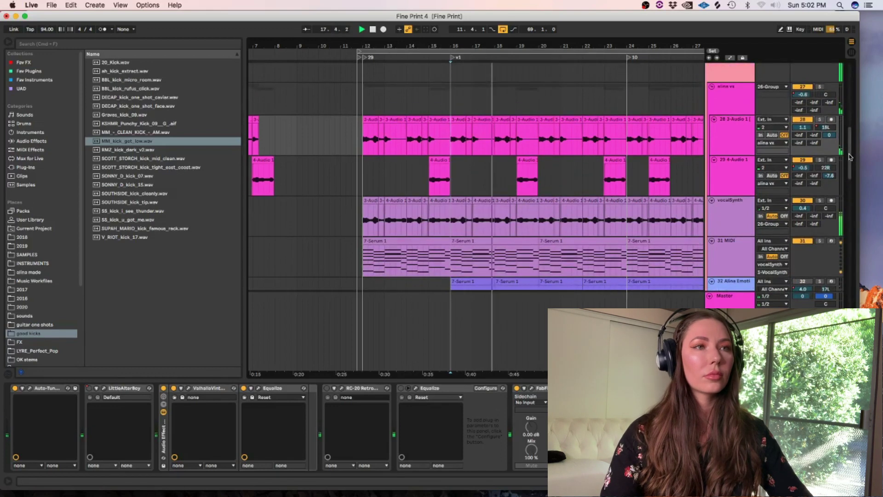
pyautogui.scroll(-1, 850, 158)
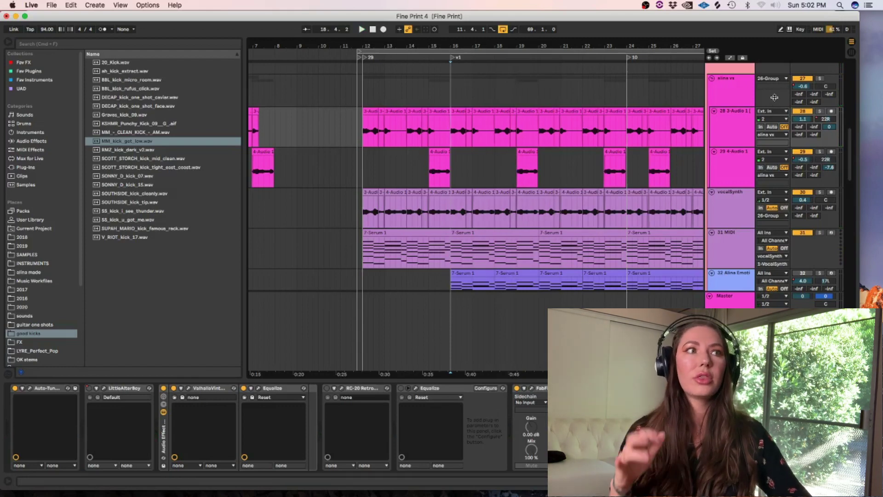
pyautogui.click(741, 199)
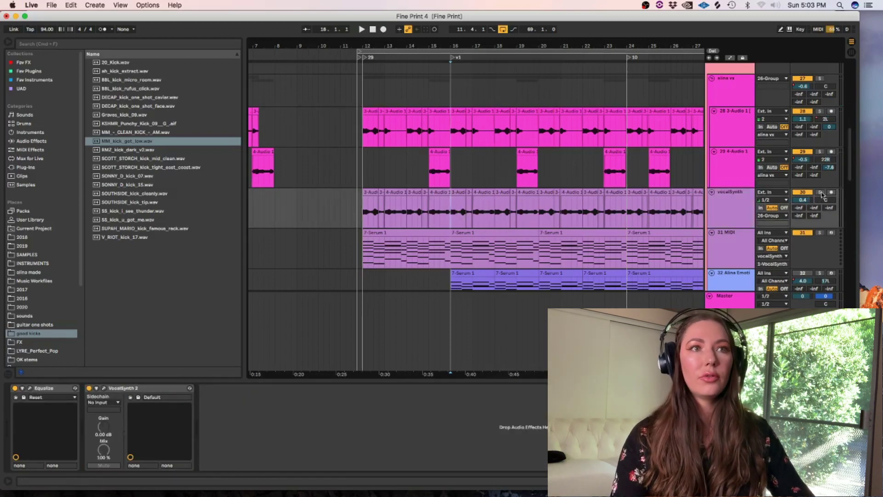
pyautogui.click(821, 192)
pyautogui.press('space')
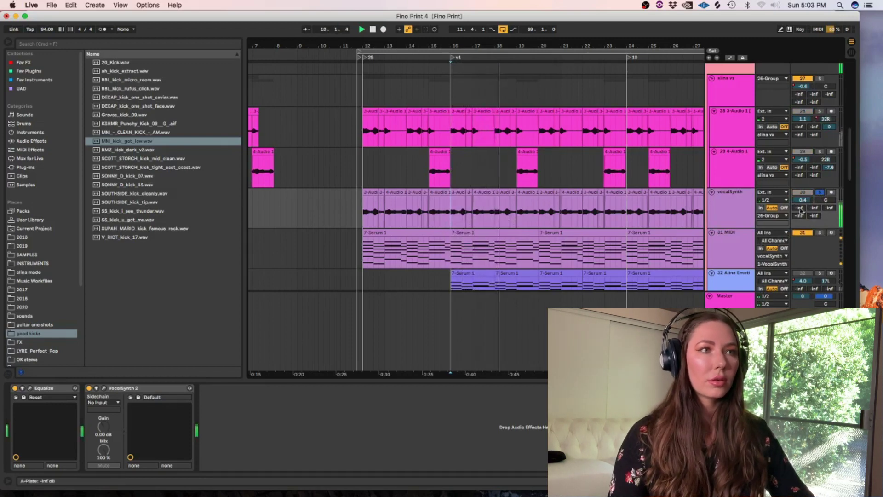
pyautogui.press('space')
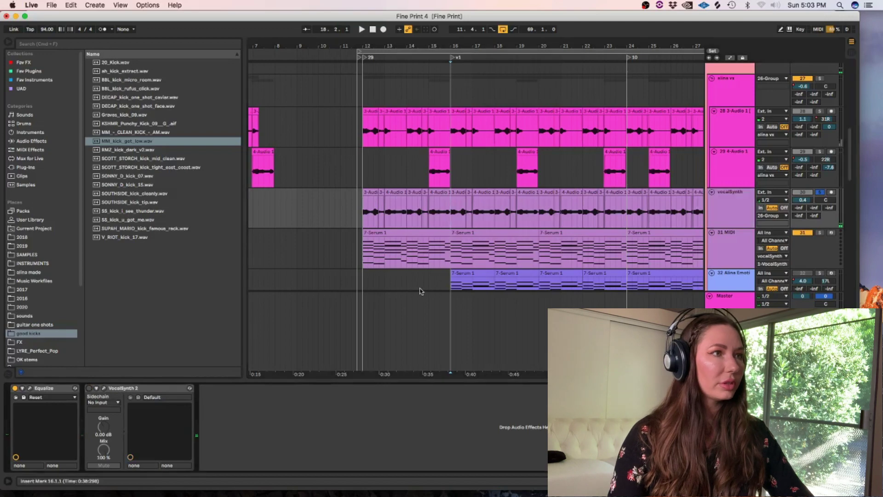
pyautogui.click(454, 210)
pyautogui.press('space')
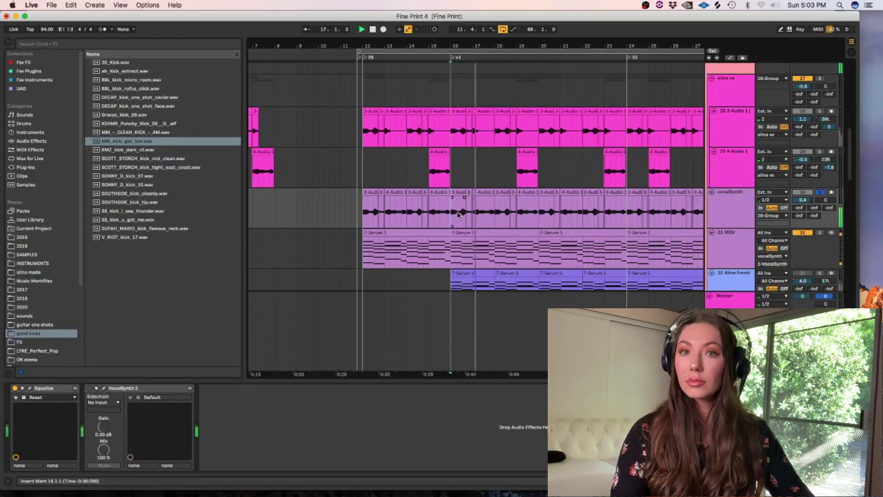
pyautogui.press('space')
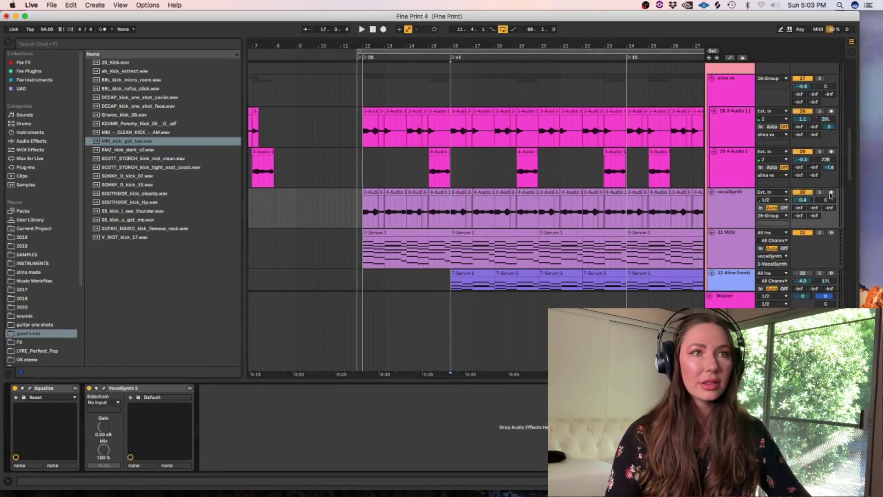
pyautogui.click(819, 191)
pyautogui.press('space')
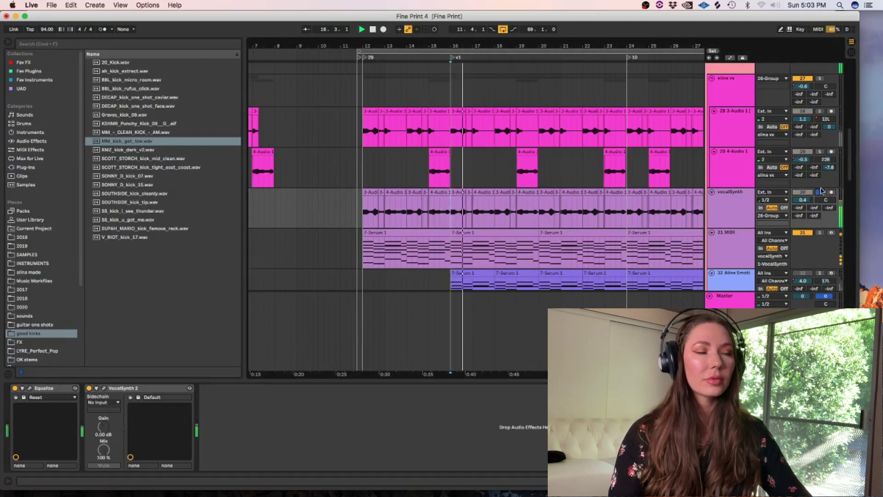
pyautogui.press('space')
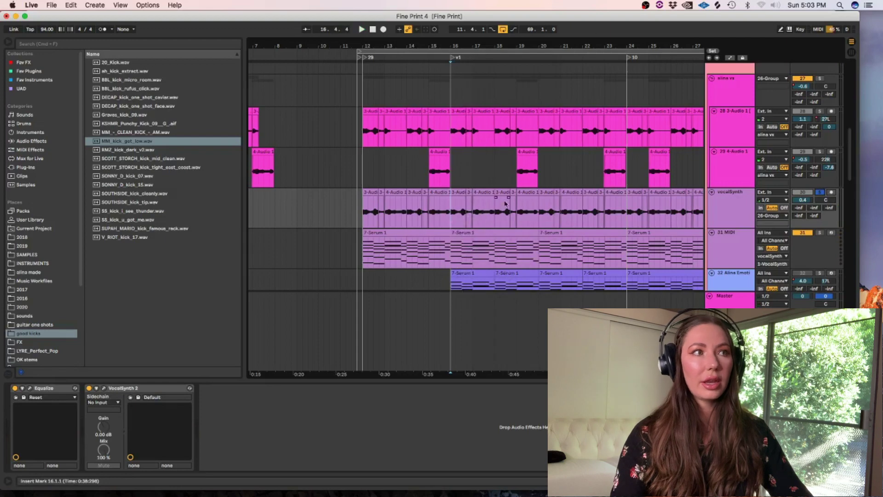
pyautogui.click(820, 193)
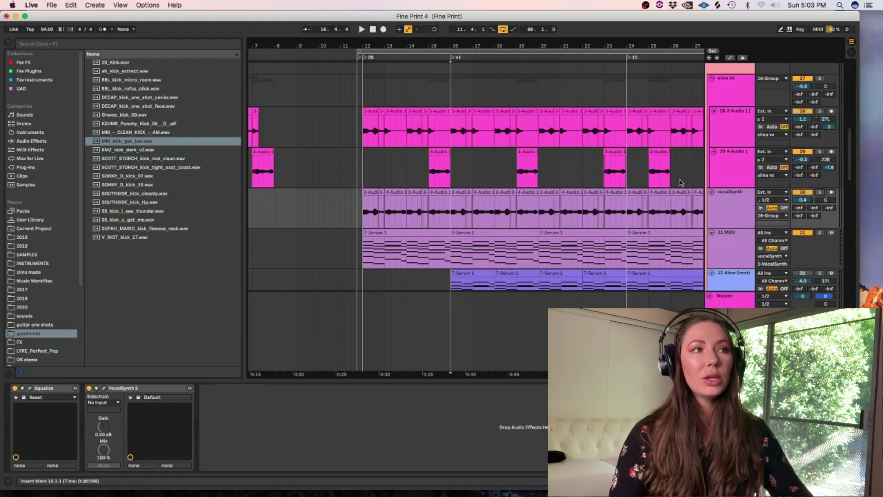
pyautogui.click(457, 139)
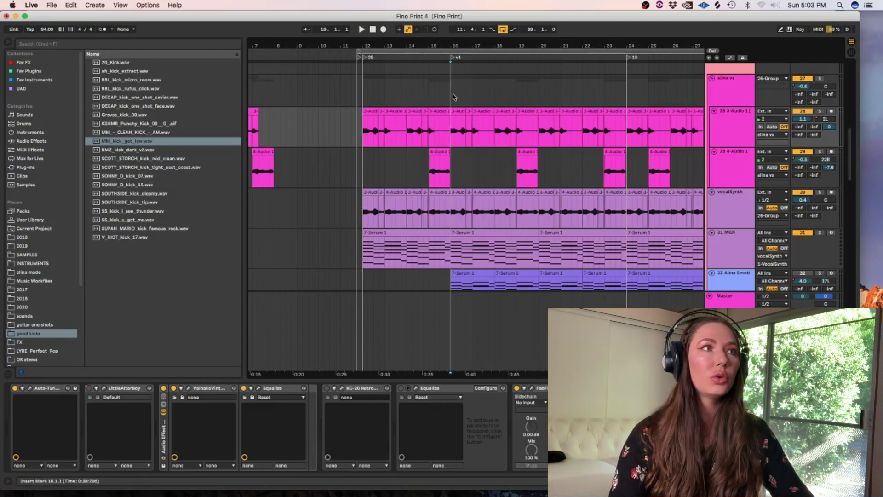
pyautogui.click(453, 129)
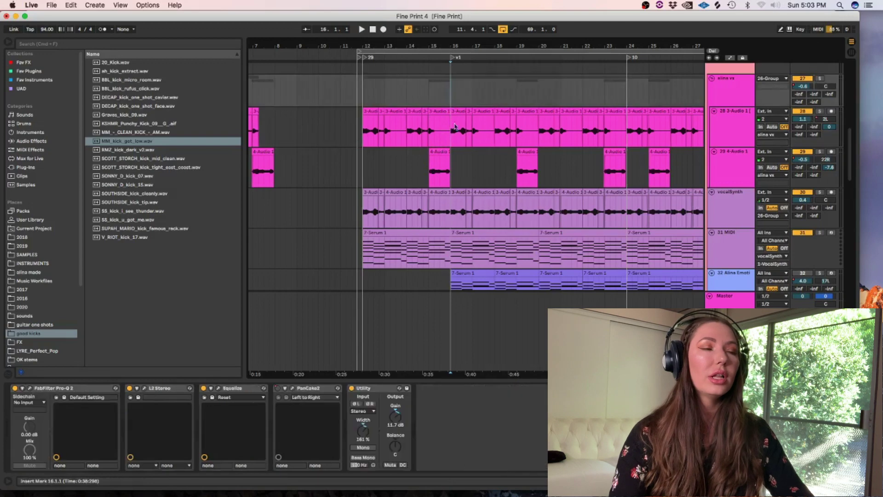
# Play the main vocal group soloed, then play with the emotional piano track soloed
pyautogui.click(820, 79)
pyautogui.press('space')
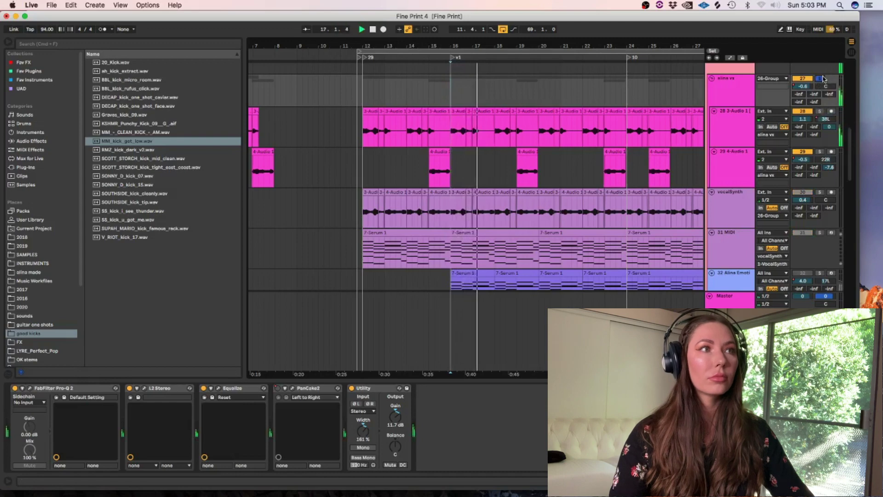
pyautogui.press('space')
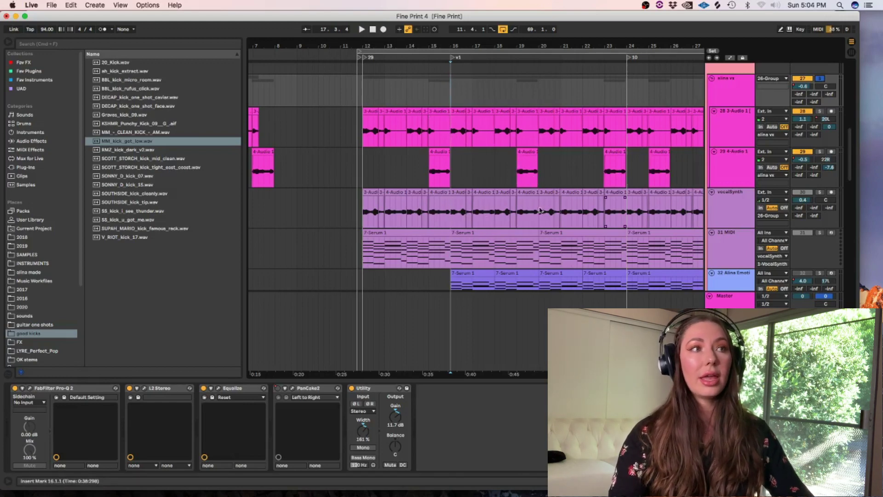
pyautogui.press('space')
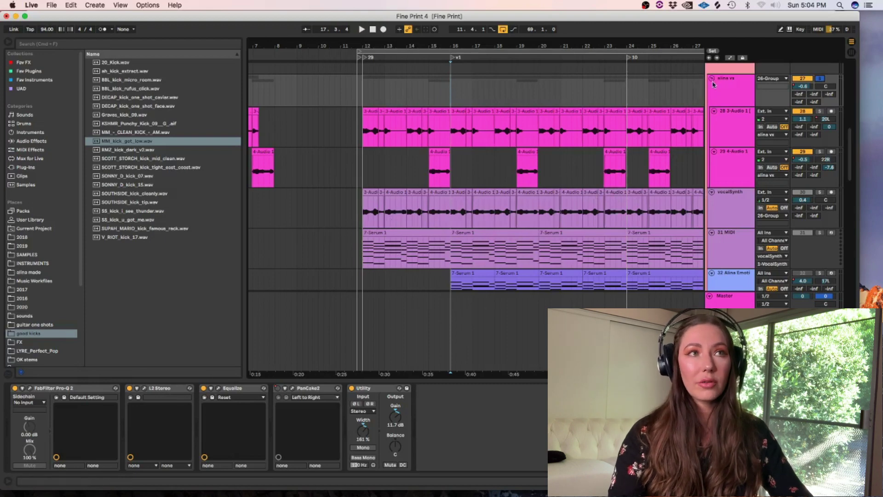
pyautogui.scroll(-5, 782, 184)
pyautogui.click(819, 168)
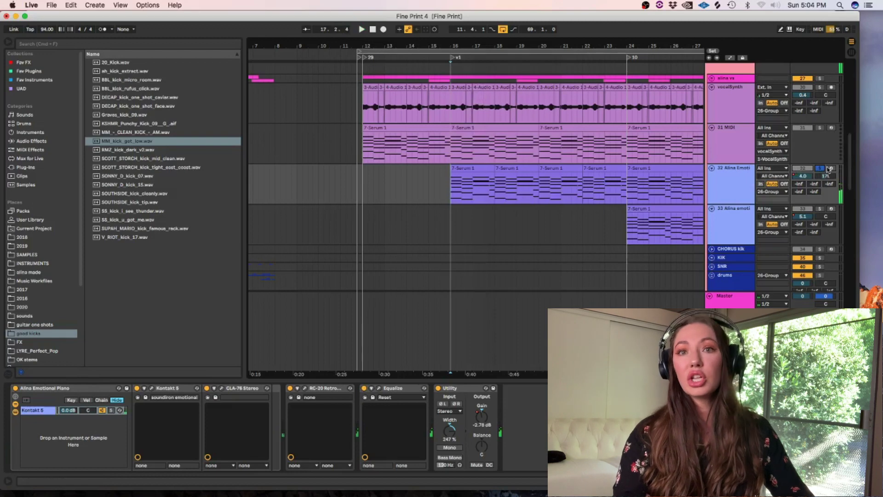
# Unsolo the emotional piano, zoom out, and hide the Detail View with Cmd+Alt+L
pyautogui.click(822, 169)
pyautogui.click(532, 202)
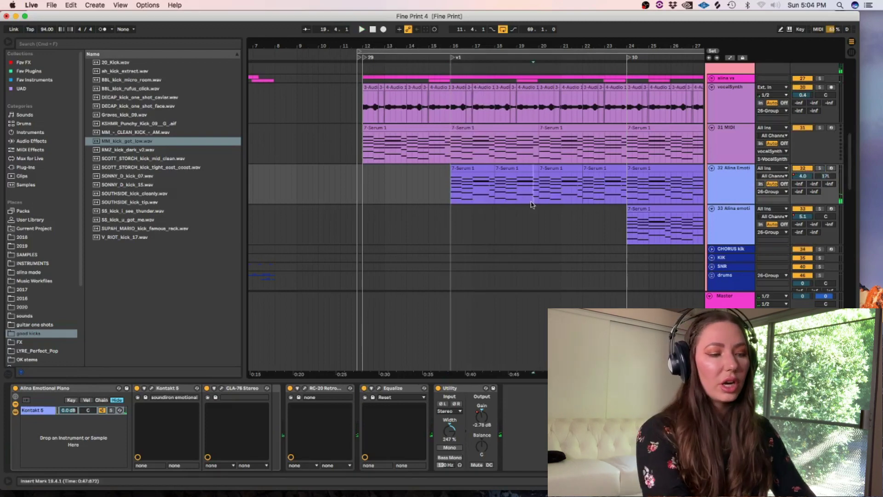
pyautogui.press('-')
pyautogui.press('-')
pyautogui.press('super+alt+l')
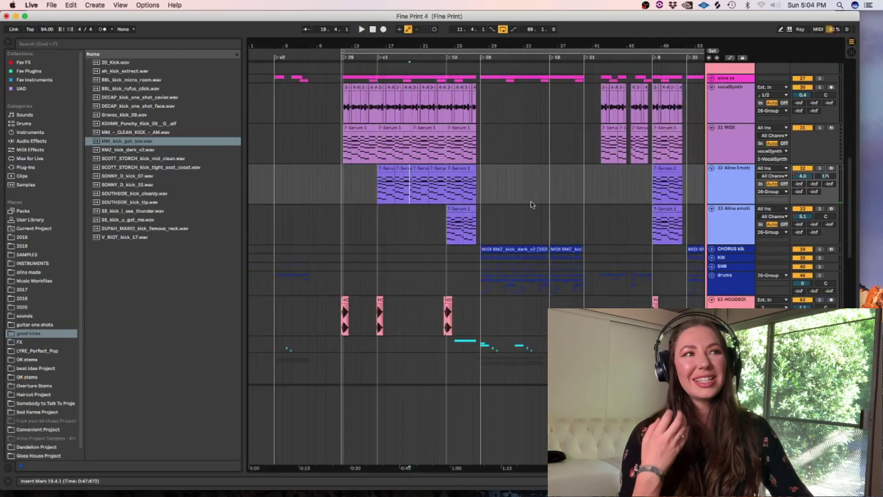
# Zoom into the later section and set the playback start at bar 42
pyautogui.click(438, 183)
pyautogui.press('+')
pyautogui.click(480, 133)
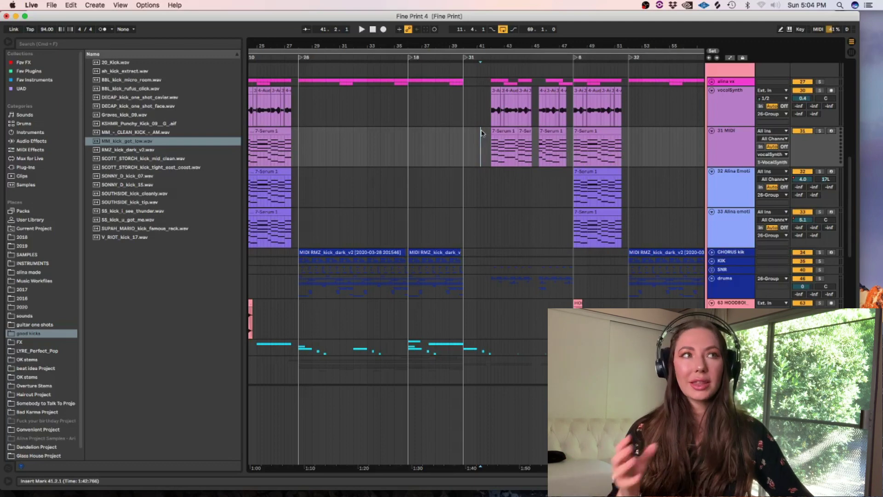
pyautogui.click(490, 83)
# Play the arrangement from bar 42
pyautogui.press('space')
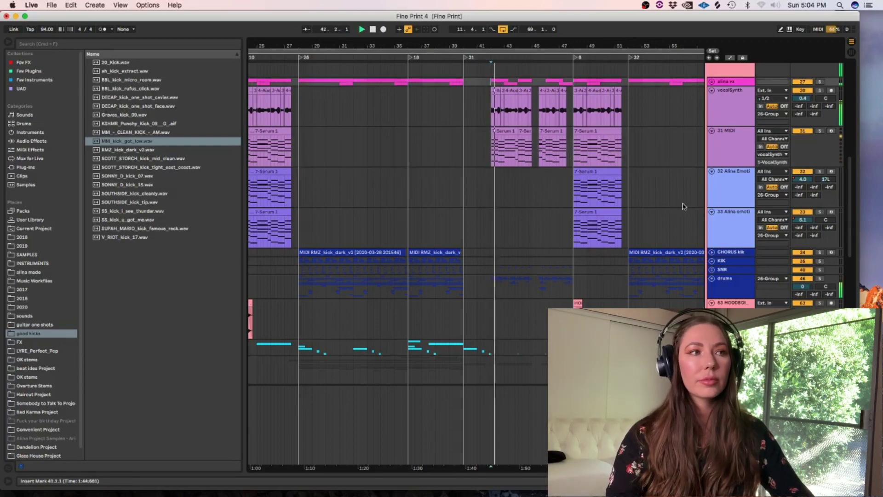
pyautogui.scroll(-5, 848, 208)
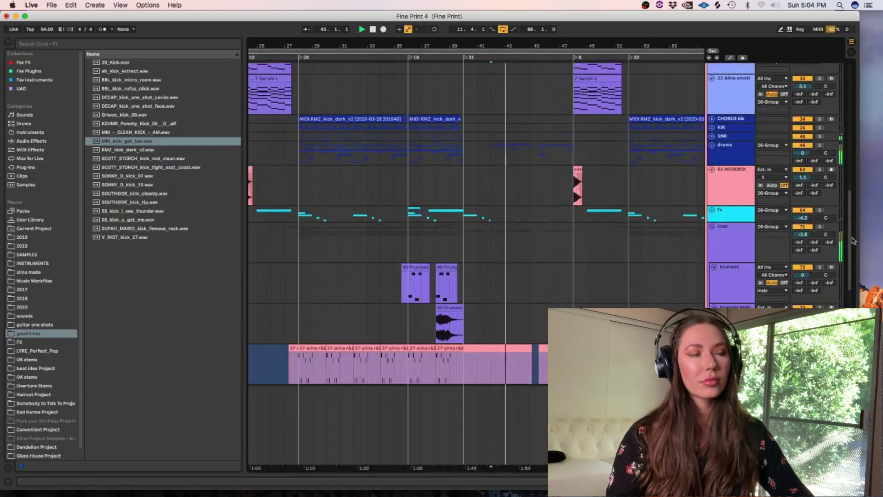
pyautogui.scroll(7, 845, 200)
pyautogui.scroll(8, 490, 187)
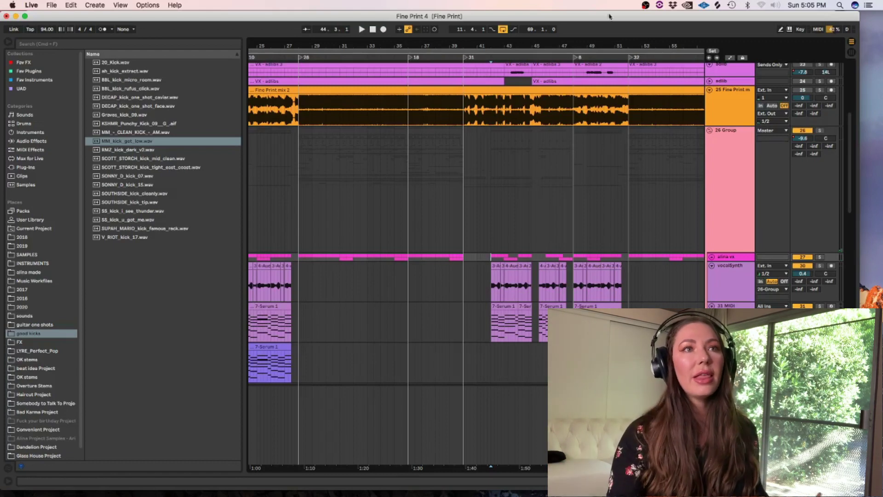
# Fold the 26 Group track and zoom out to the whole song, VOX LEAD tracks on top
pyautogui.click(708, 134)
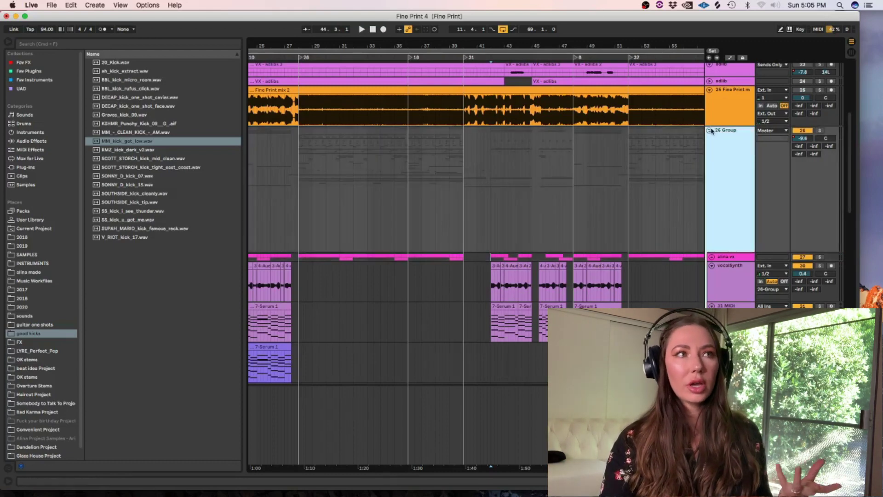
pyautogui.click(710, 131)
pyautogui.press('-')
pyautogui.press('-')
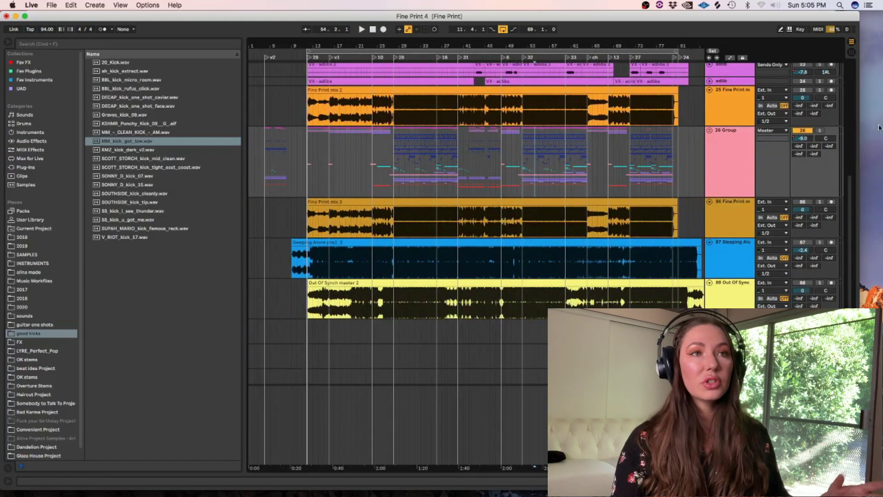
pyautogui.scroll(10, 841, 184)
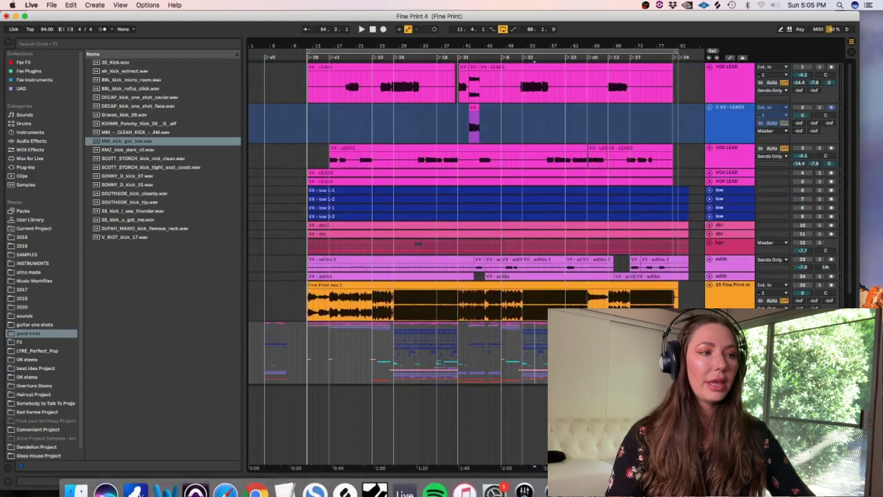
# Switch to Spotify, showing the released Fine Print single (2:57)
pyautogui.click(434, 490)
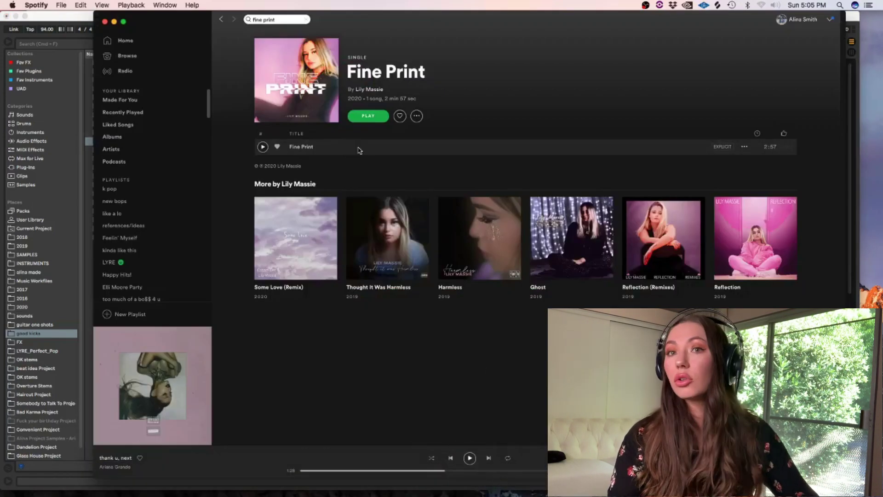